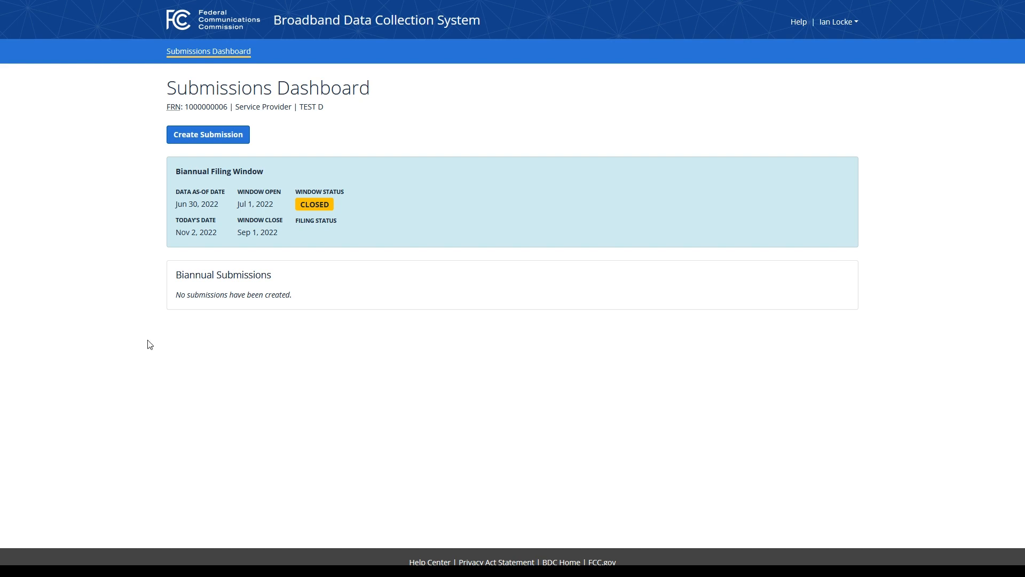
Create a Crowdsourced/Challenge submission of the type Bulk Fixed Challenge.
left_click(237, 142)
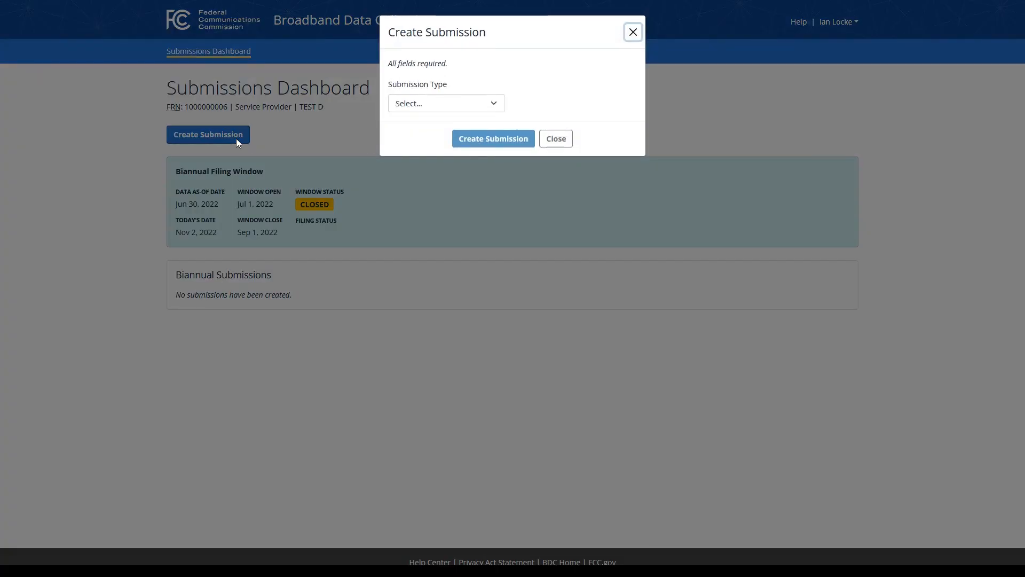
left_click(455, 103)
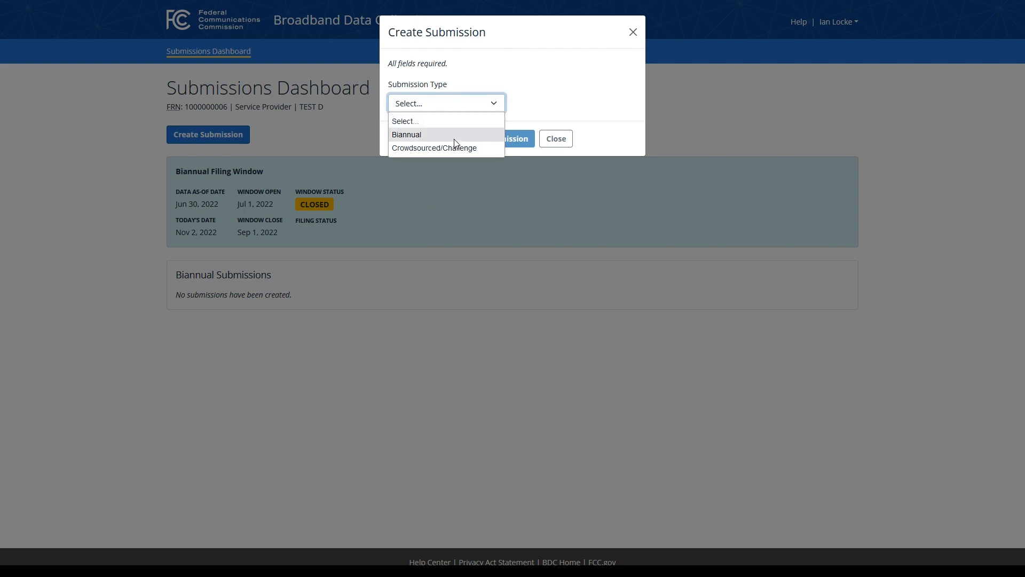
left_click(456, 147)
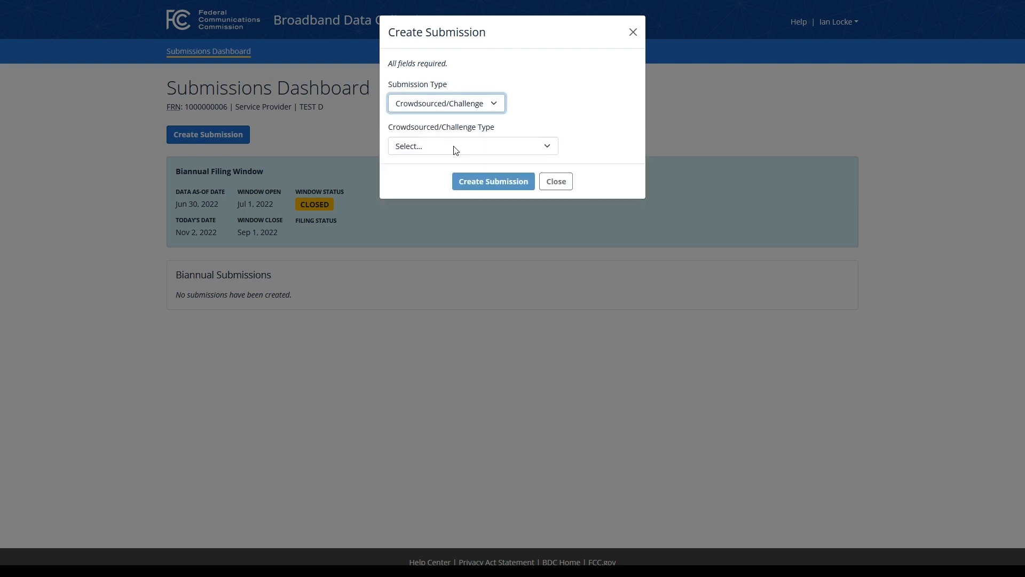
left_click(468, 150)
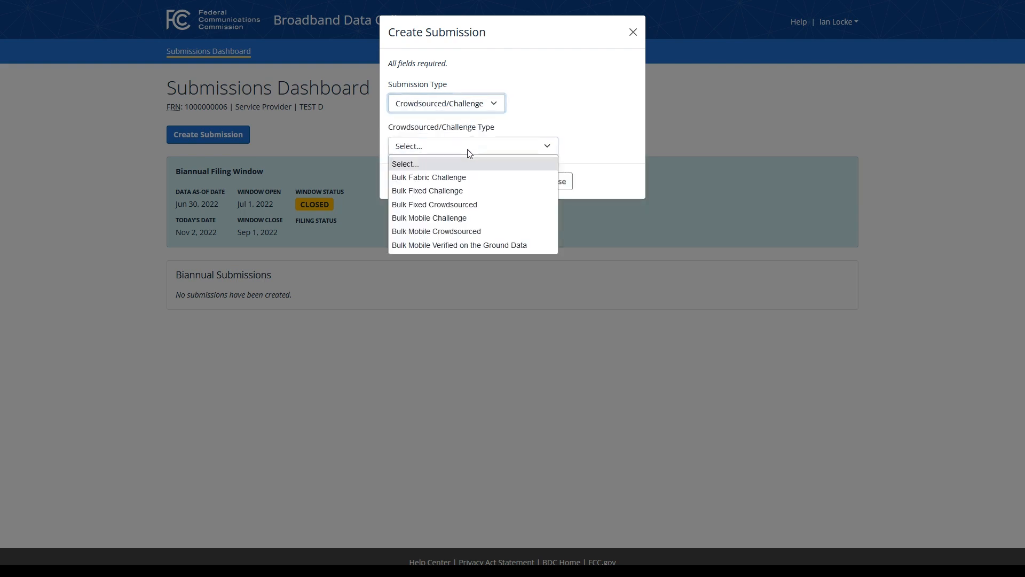
left_click(462, 191)
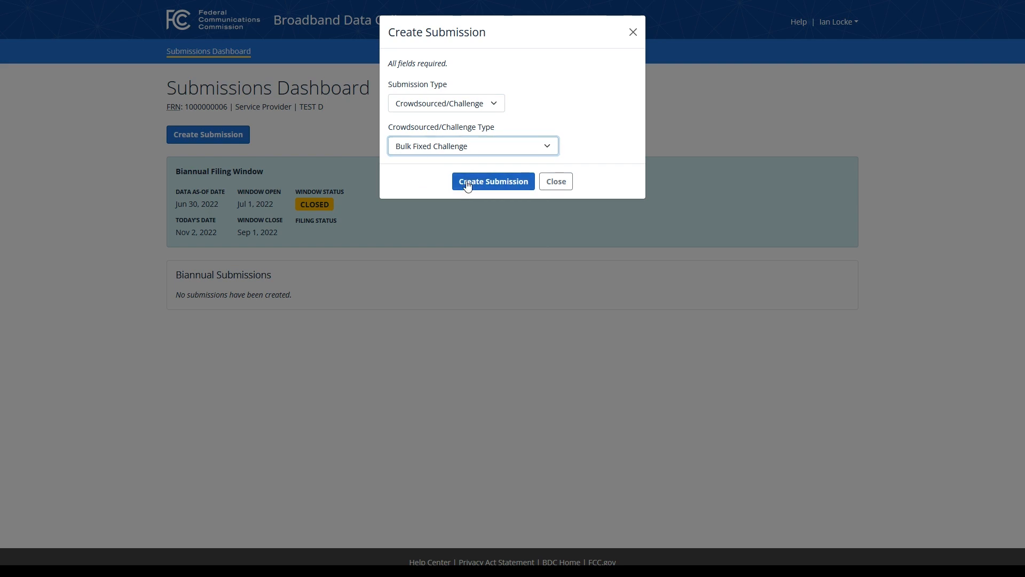
left_click(467, 183)
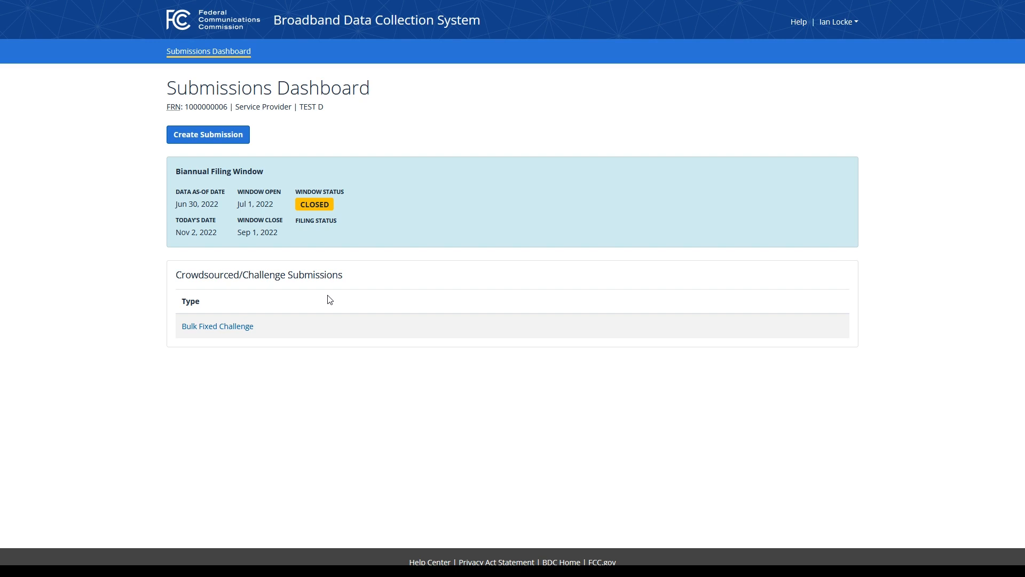
Create a second Crowdsourced/Challenge submission of the type Bulk Fixed Crowdsourced.
left_click(224, 135)
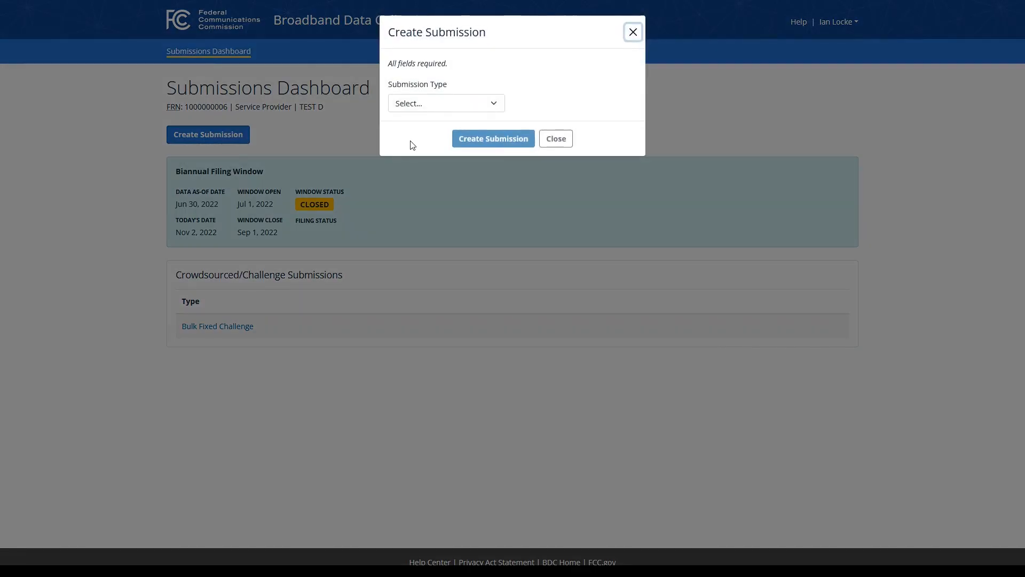
left_click(440, 103)
left_click(437, 148)
left_click(444, 146)
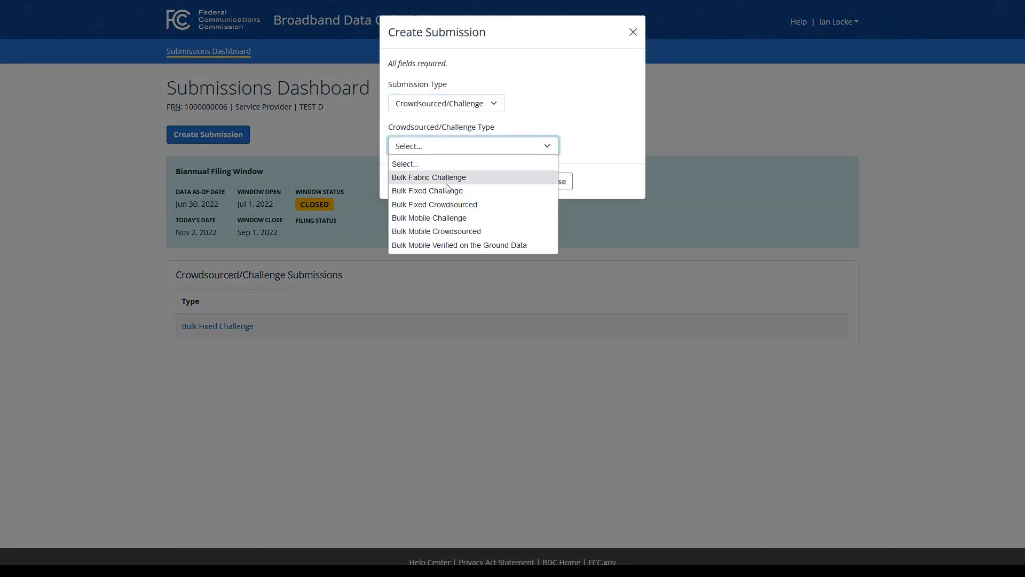
left_click(447, 200)
left_click(517, 182)
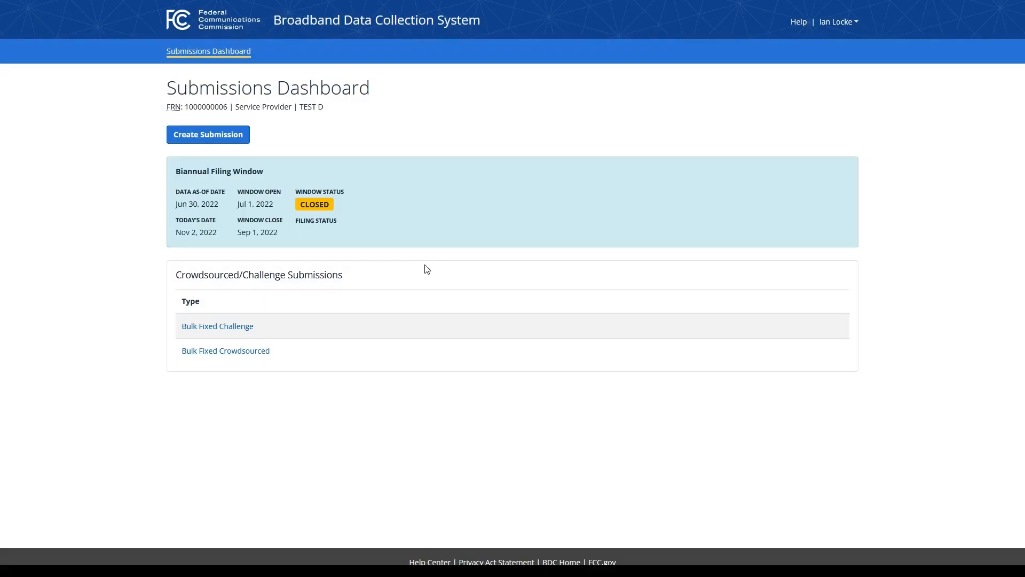
Open the Bulk Fixed Challenge entry and review its Submissions and Total Challenges summaries.
left_click(240, 327)
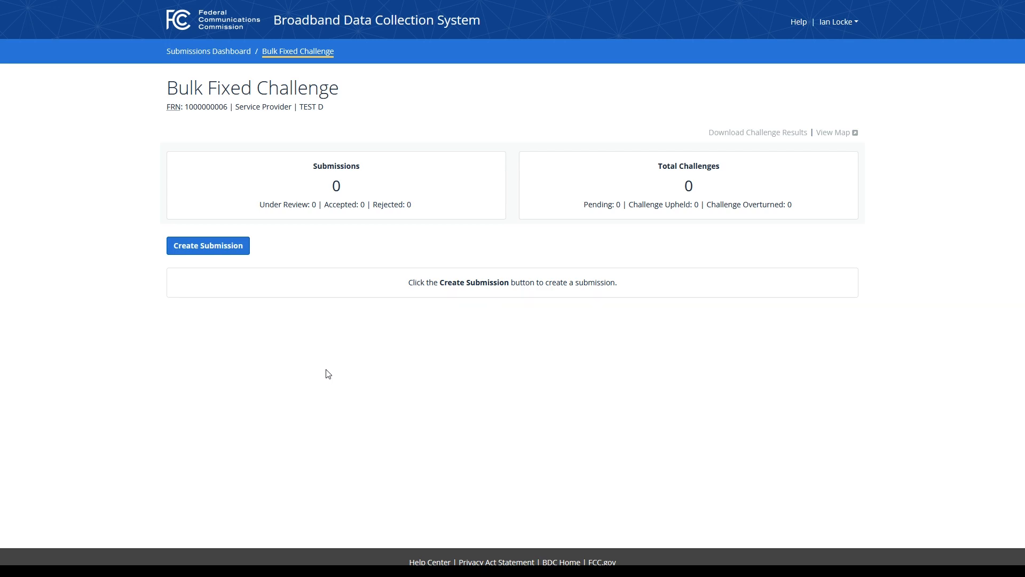
left_click_drag(314, 170, 384, 174)
left_click_drag(659, 165, 729, 173)
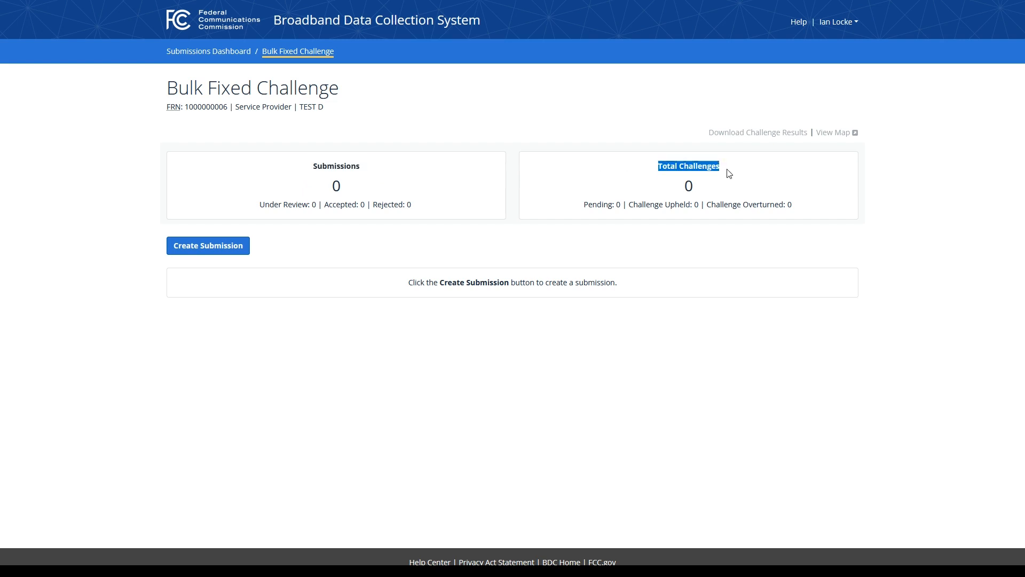
left_click(546, 365)
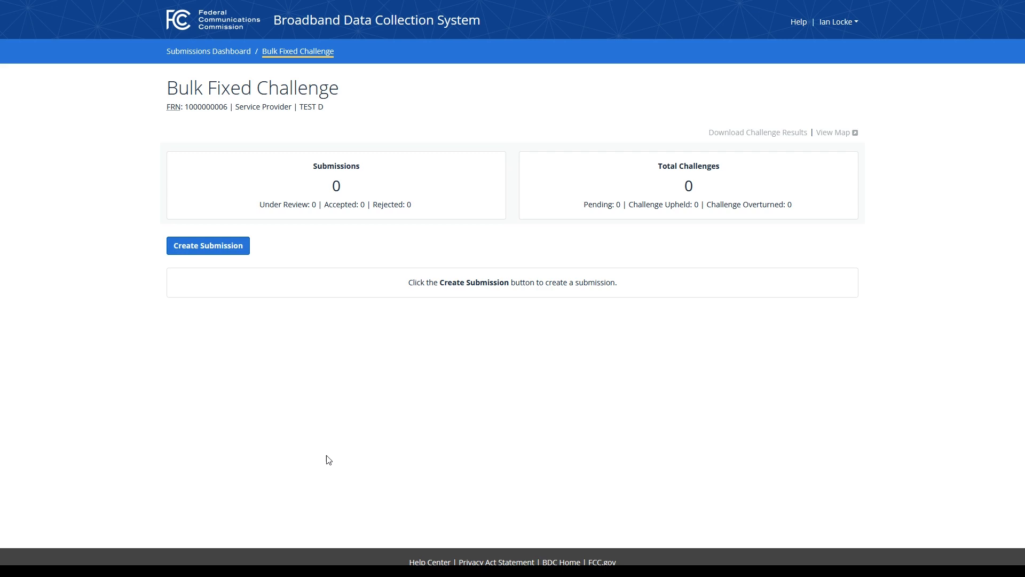
Start a new Bulk Fixed Challenge submission and open its challenge file upload form.
left_click(225, 251)
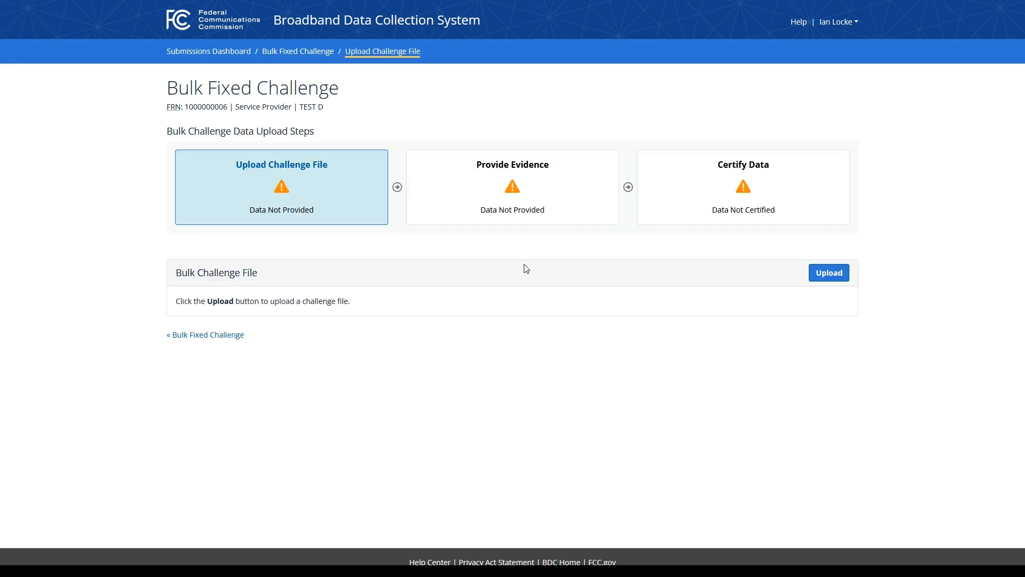
left_click(827, 274)
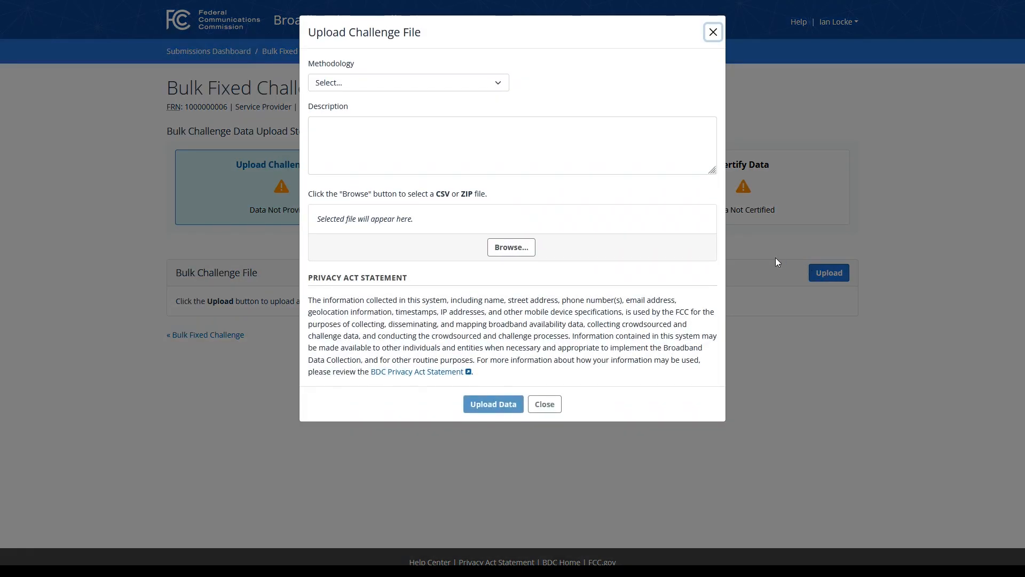
Try the Knowledge of Infrastructure, Information Collected from Individual Consumers and Other methodologies in the challenge file form.
left_click(452, 83)
left_click(441, 113)
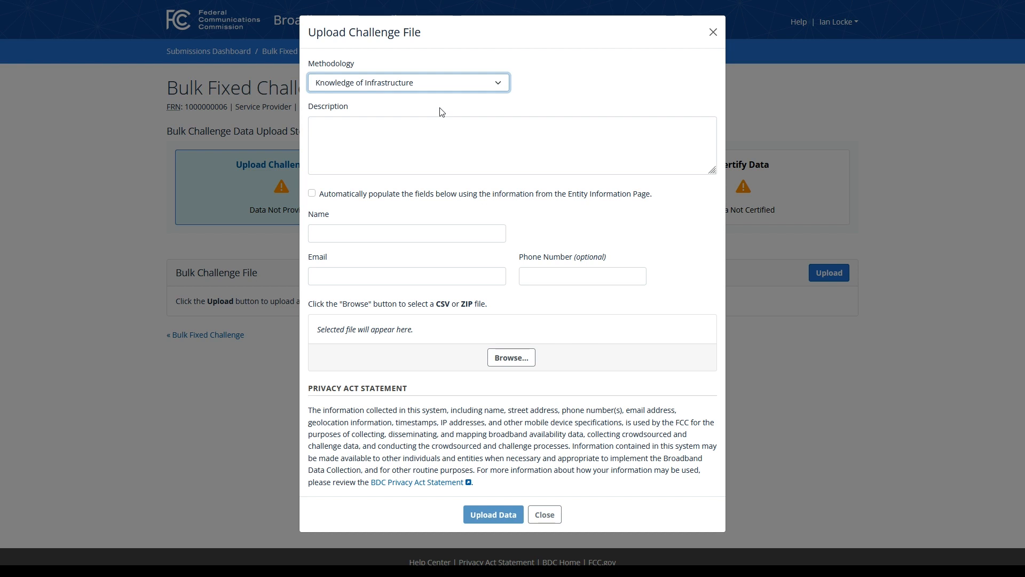
left_click(454, 87)
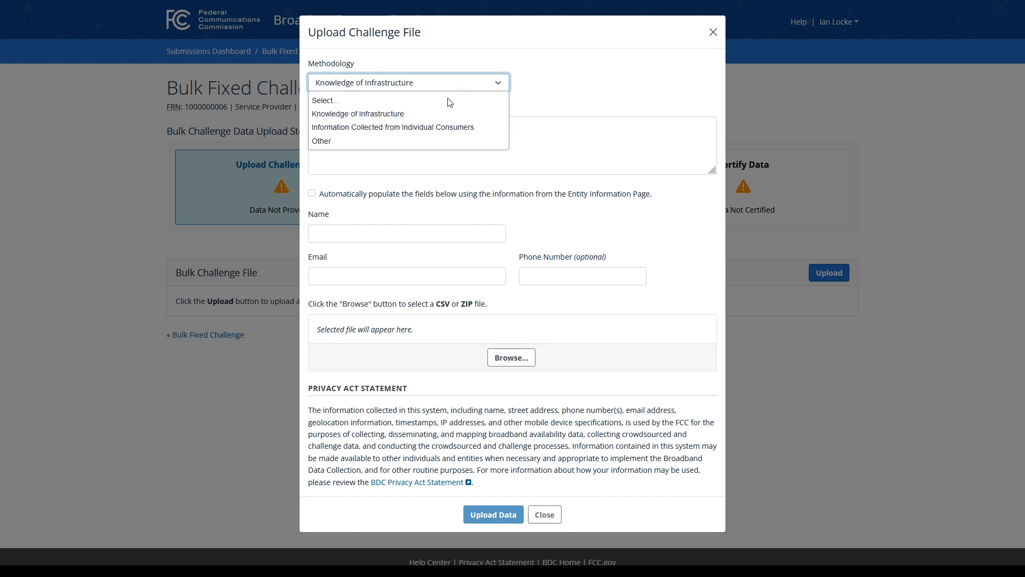
left_click(439, 129)
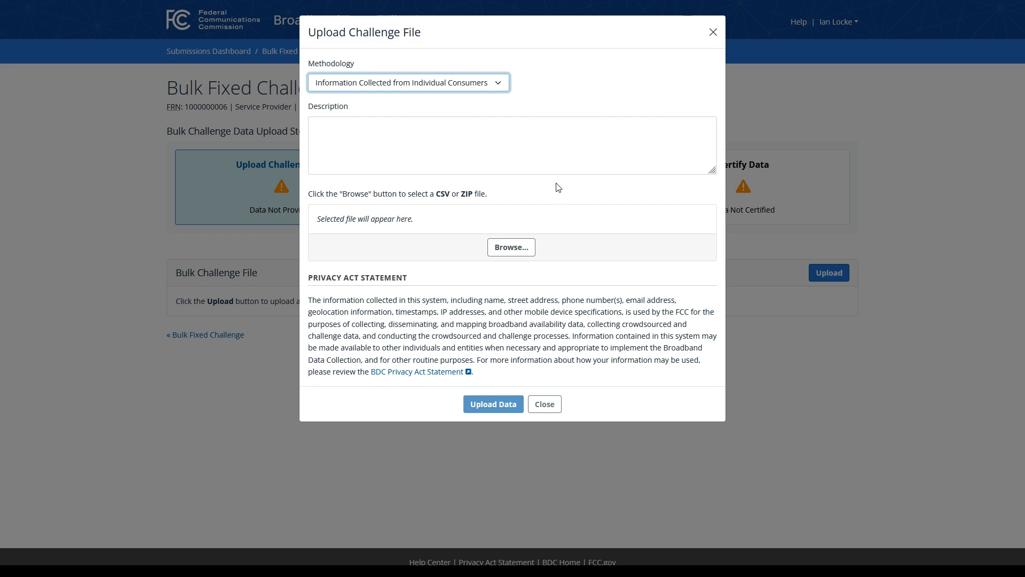
left_click(478, 87)
left_click(417, 140)
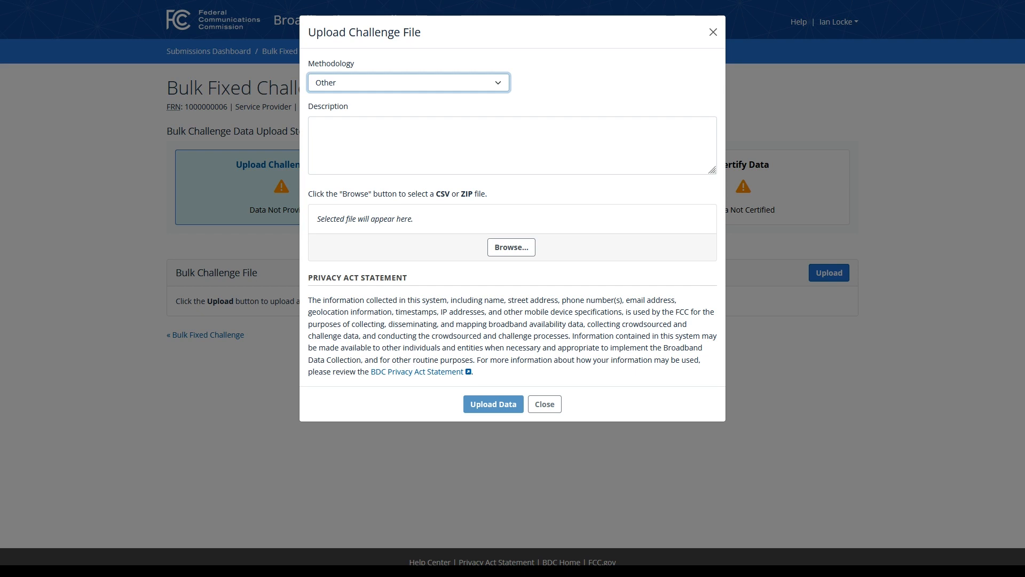
Set the methodology to Information Collected from Individual Consumers and enter "Text Explanation" as the description.
left_click(393, 84)
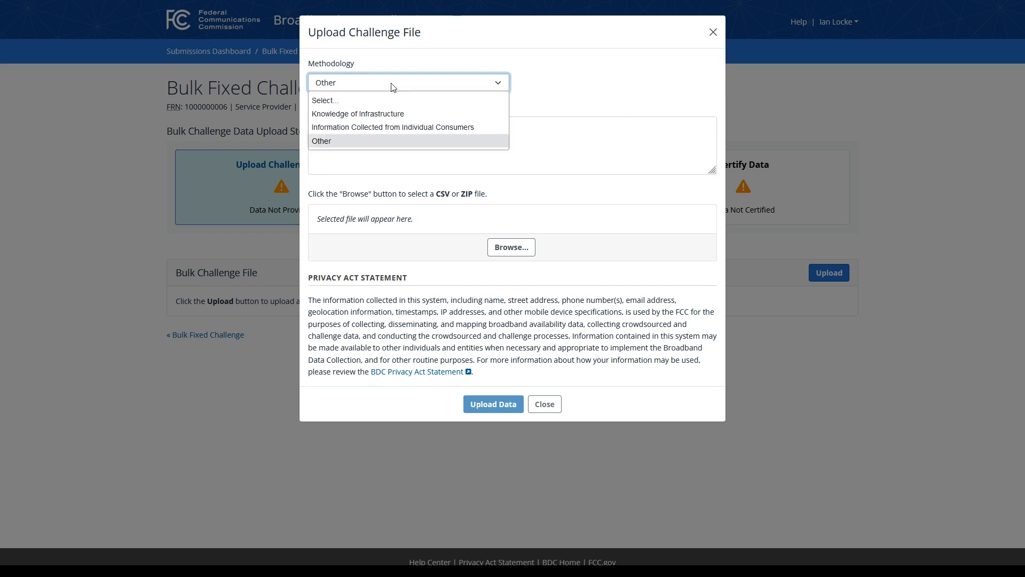
left_click(390, 128)
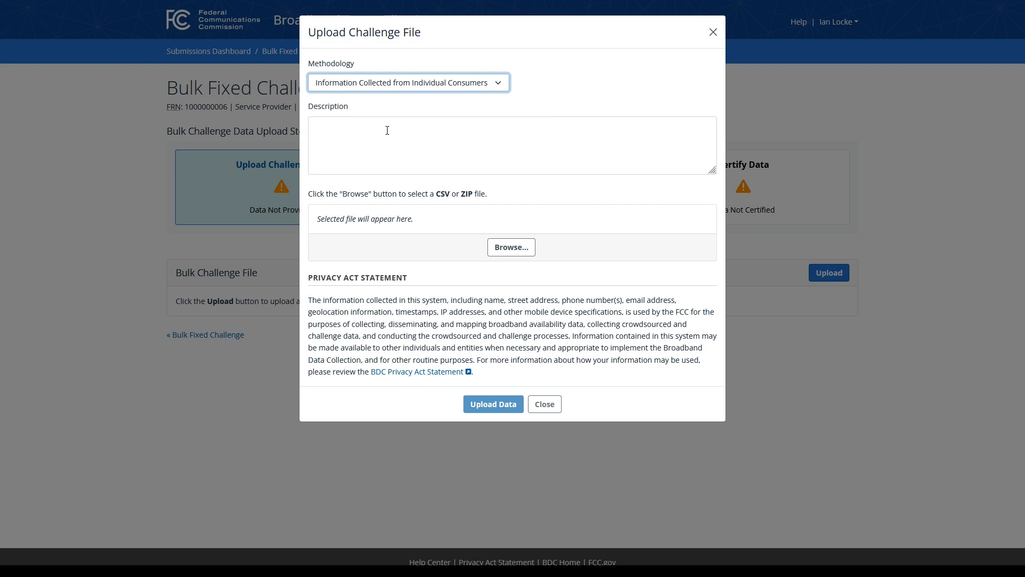
left_click(483, 164)
type("Text Explanation")
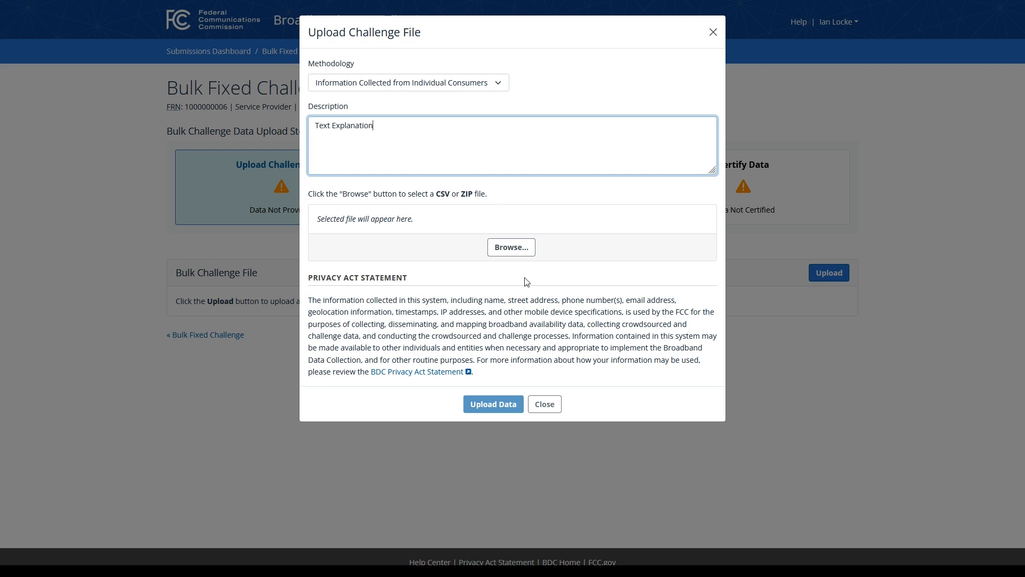
Attach the challenge file FixedChallenge_ConsumerCollection_500Records_2Providers.csv and upload it.
left_click(520, 252)
double_click(219, 79)
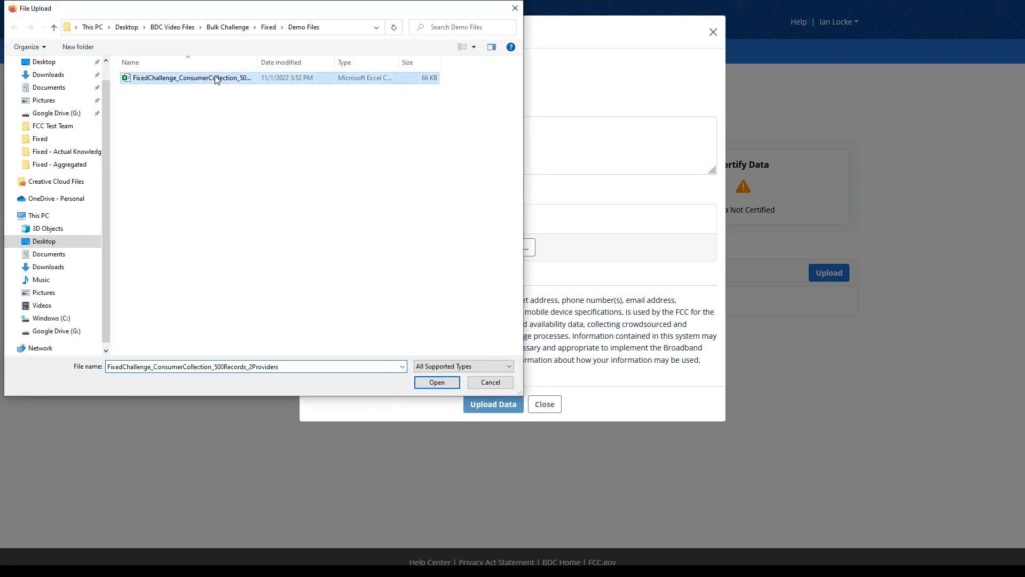
left_click(500, 455)
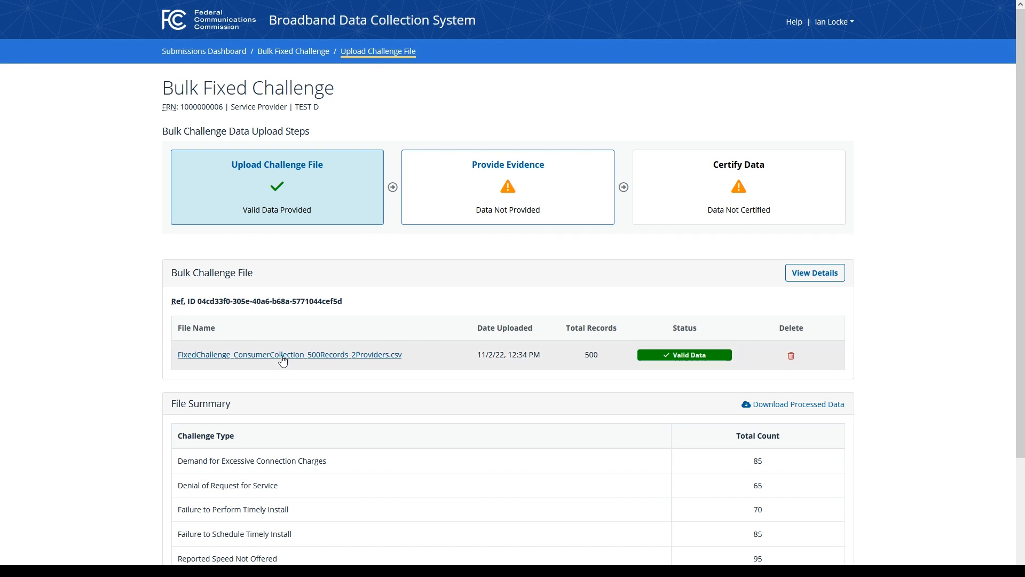
Review the uploaded challenge file's reference ID, total records and the challenge types in its file summary.
left_click_drag(371, 298, 164, 303)
scroll(688, 358, "down", 3)
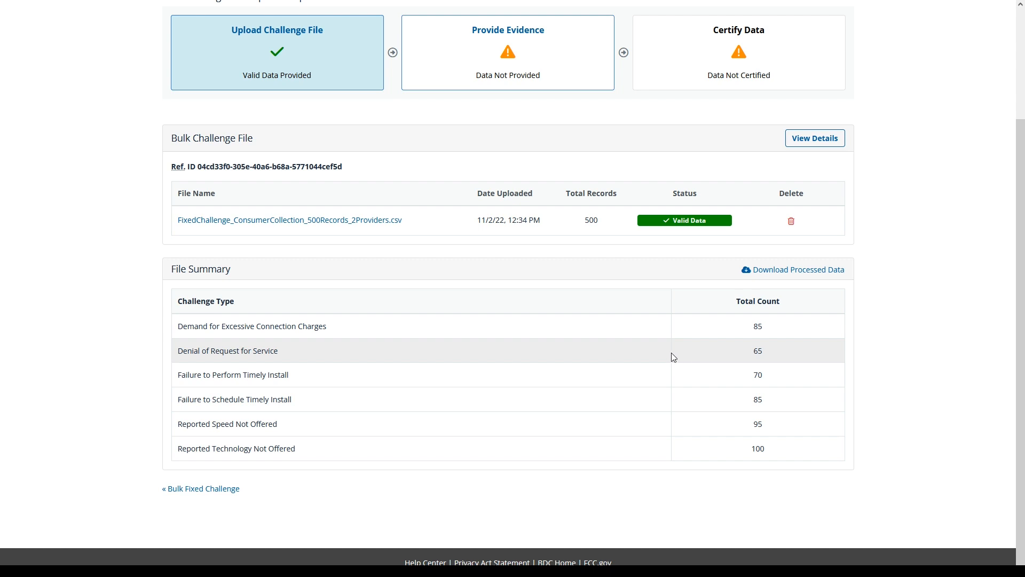
left_click_drag(570, 225, 592, 221)
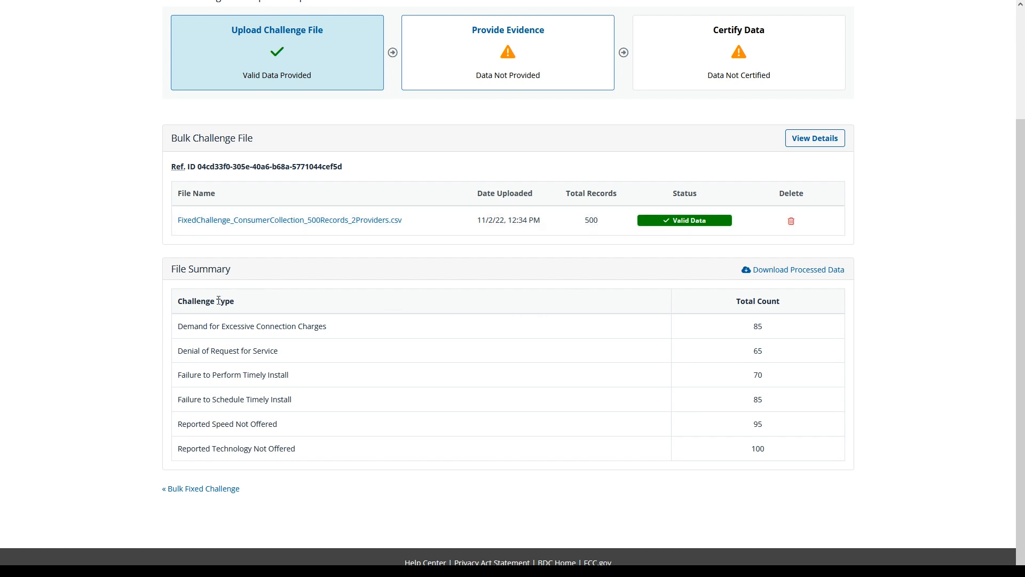
left_click_drag(180, 301, 246, 302)
left_click(505, 321)
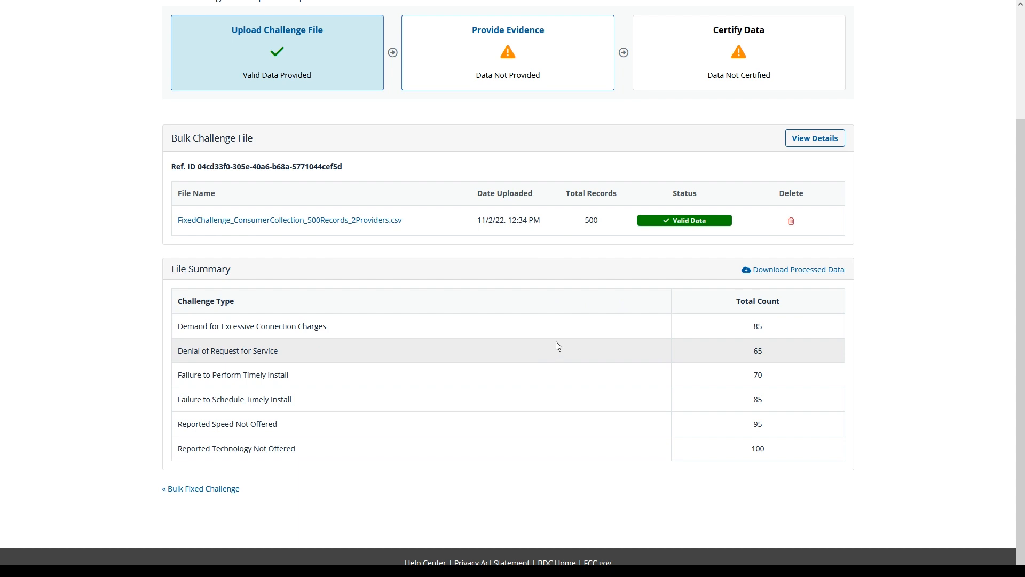
Go to the Provide Evidence stage and upload Evidence File.pdf as the evidence file for ABC Internet.
scroll(585, 326, "up", 3)
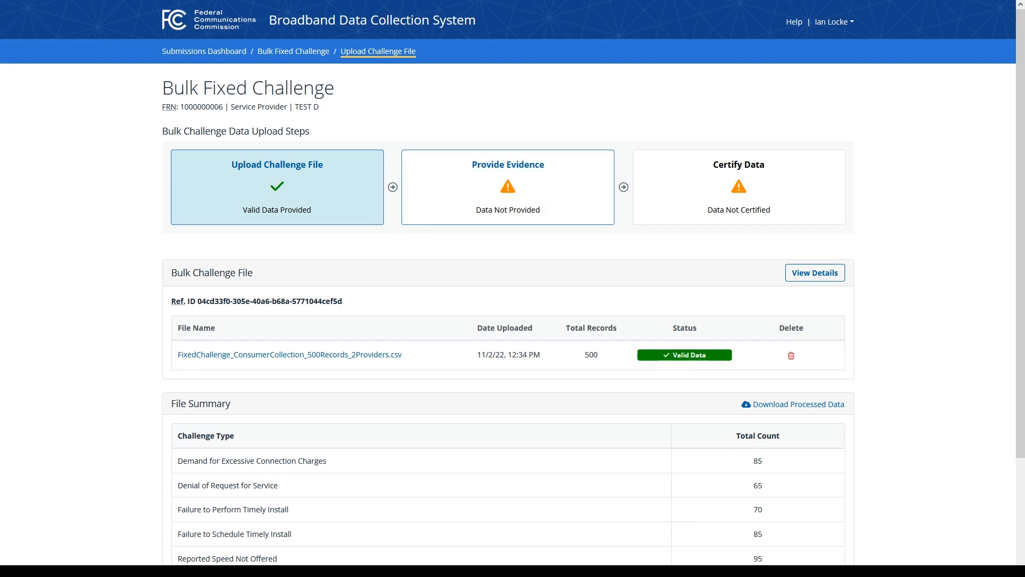
left_click(553, 182)
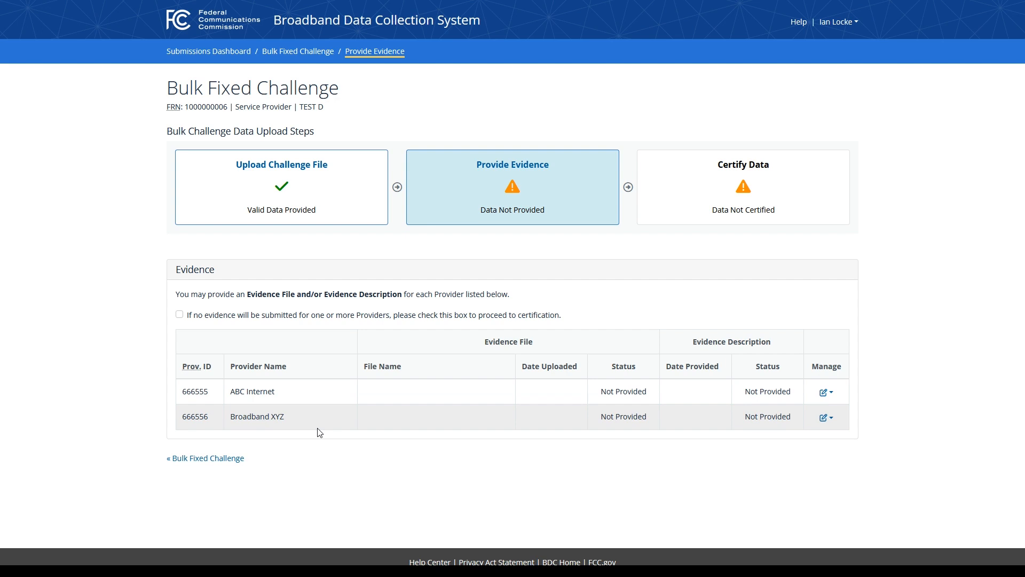
left_click(826, 392)
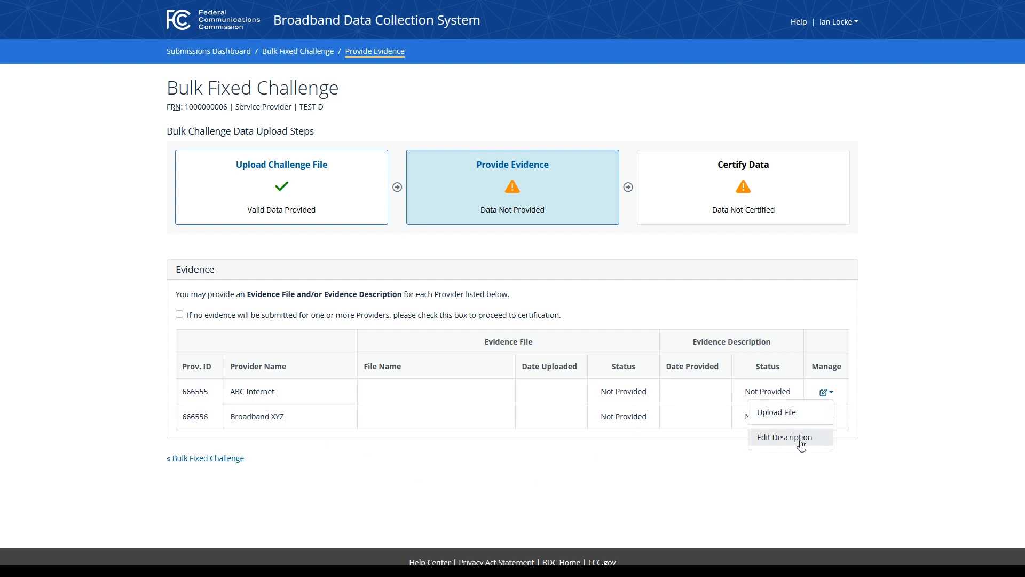
left_click(799, 412)
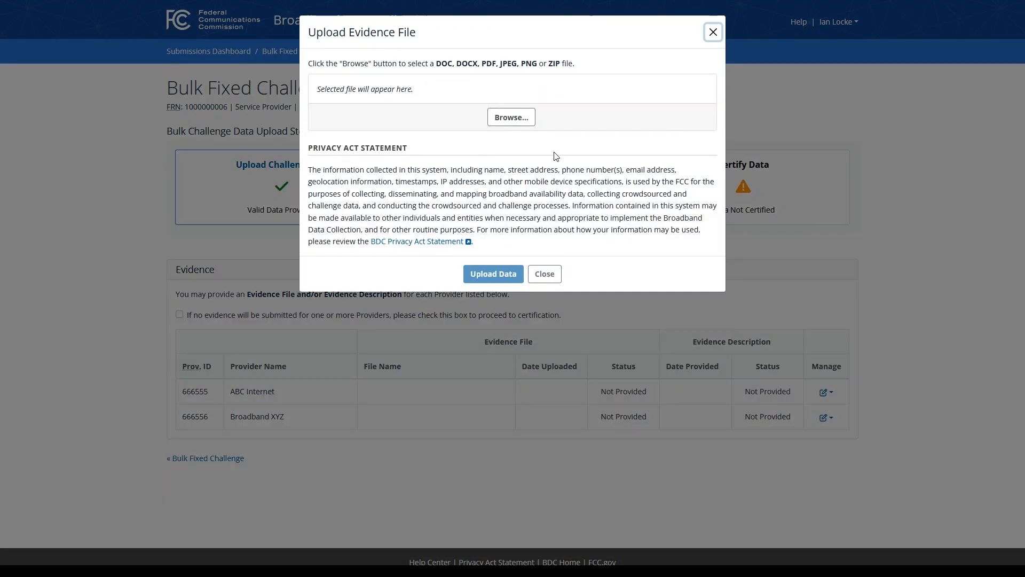
left_click(522, 114)
double_click(155, 82)
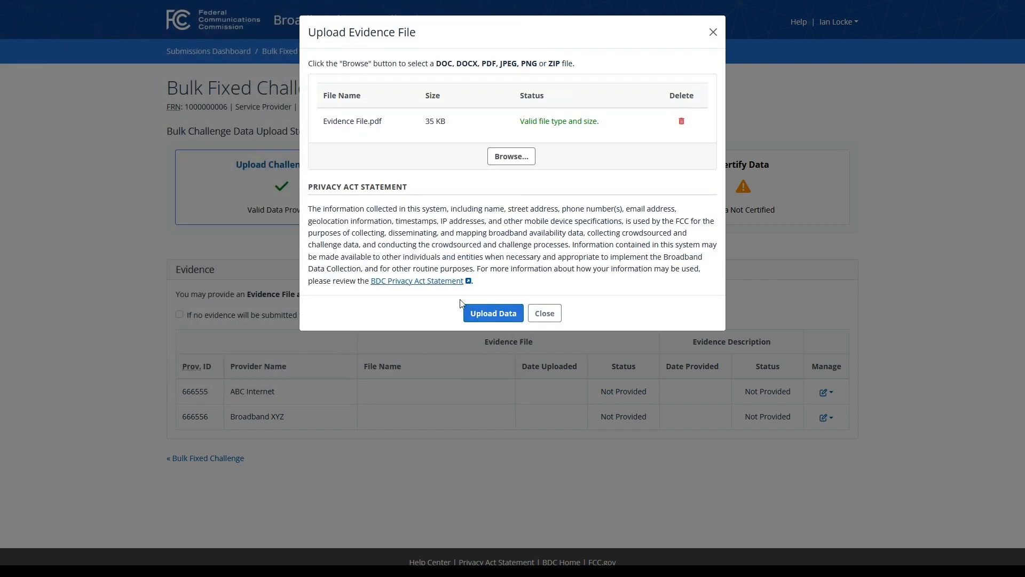
left_click(474, 316)
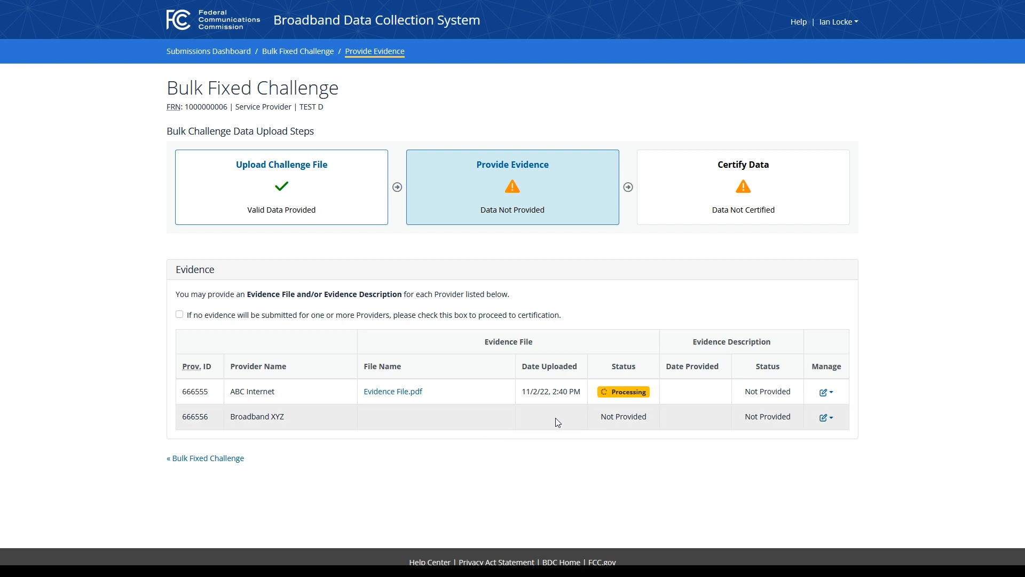
Enter "Evidence." as the evidence description for Broadband XYZ and save it.
left_click(832, 419)
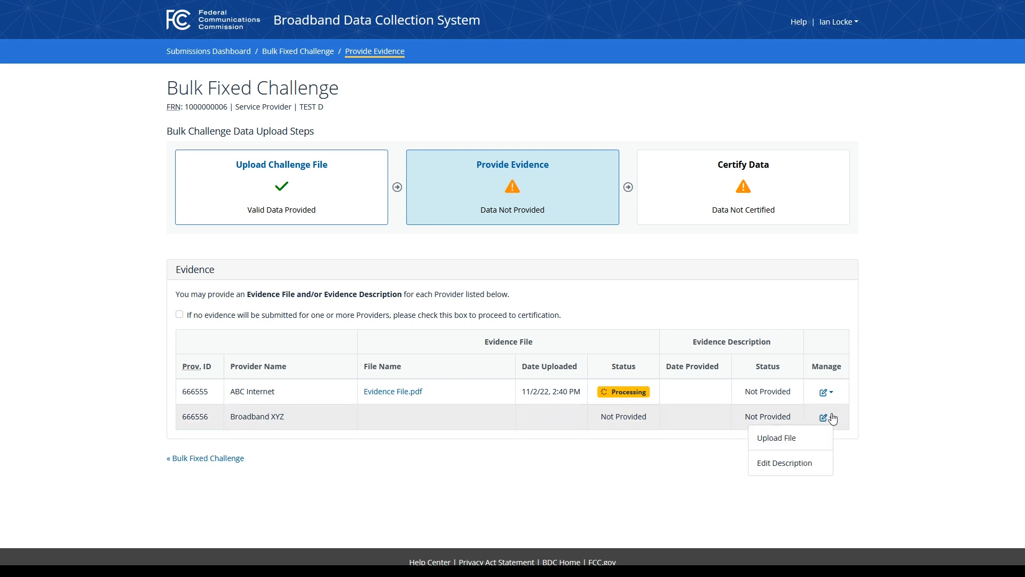
left_click(811, 460)
left_click(480, 165)
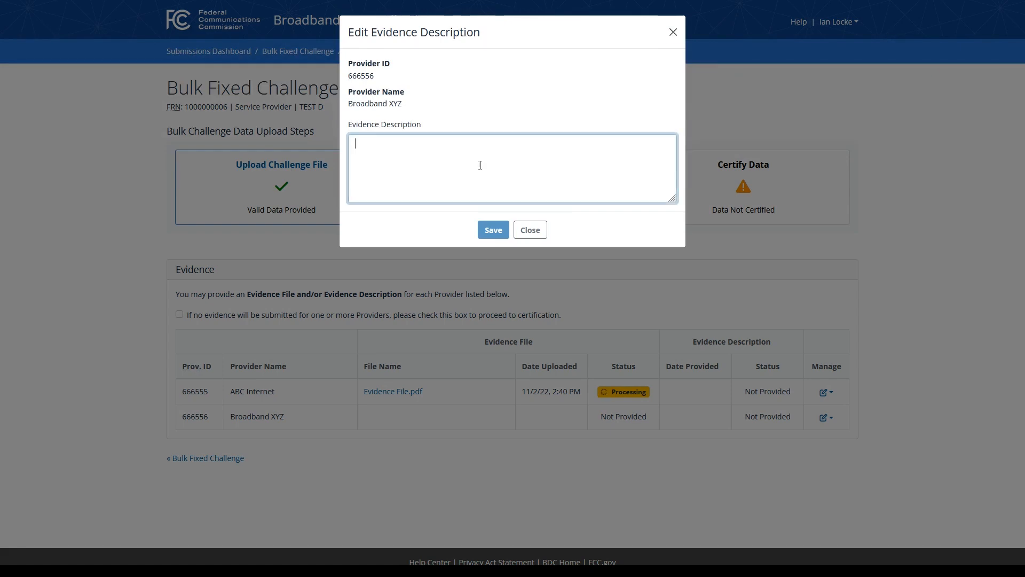
type("Evidec")
key("BackSpace")
type("nce.")
left_click(494, 230)
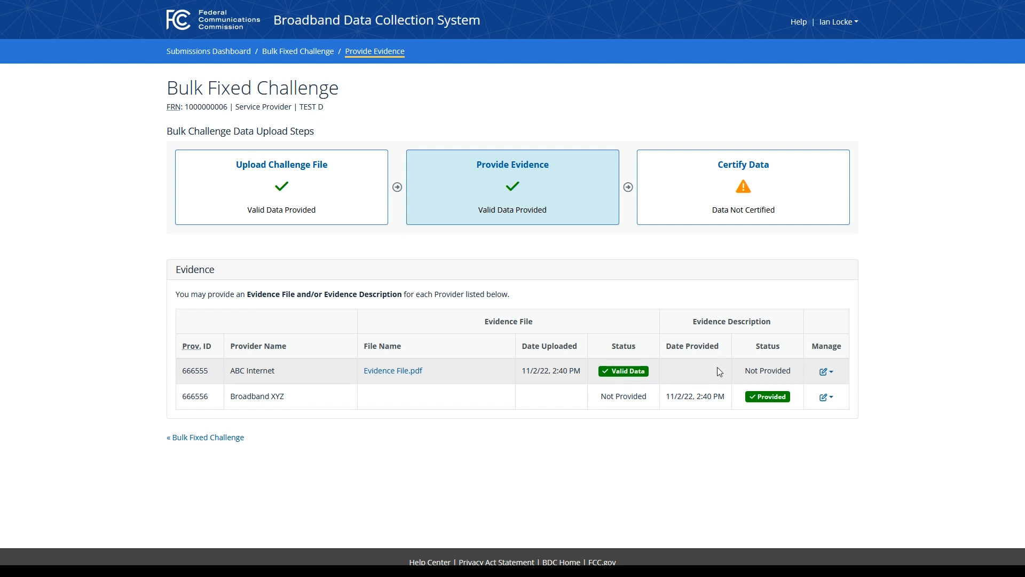
Check the evidence management options available for Broadband XYZ and ABC Internet.
left_click(826, 397)
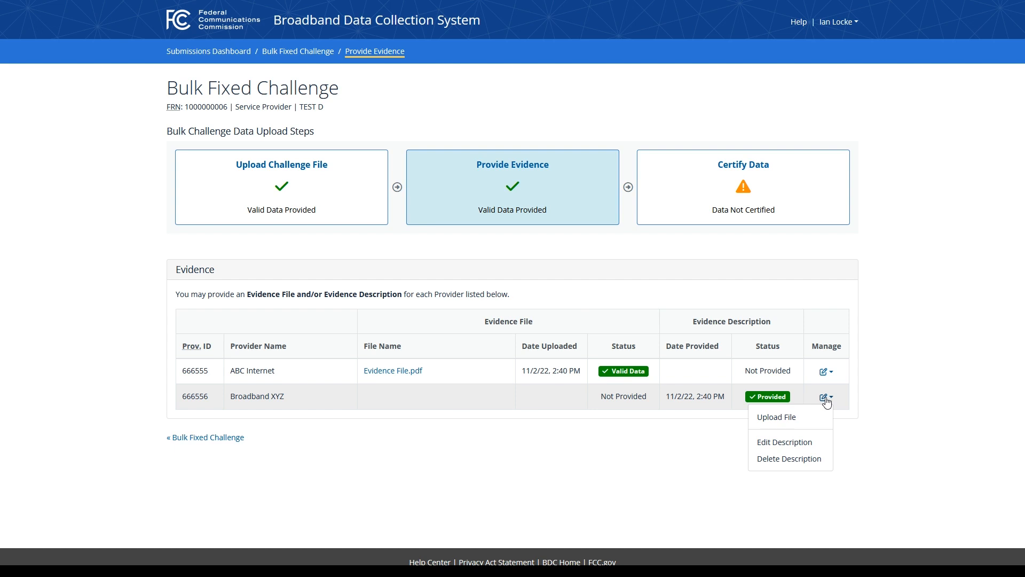
left_click(886, 389)
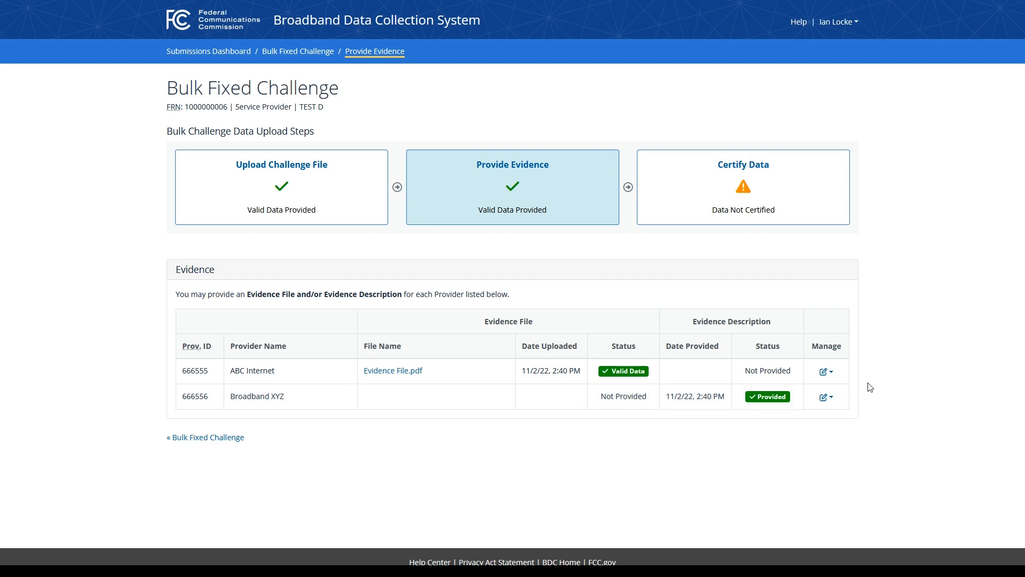
left_click(826, 373)
left_click(830, 375)
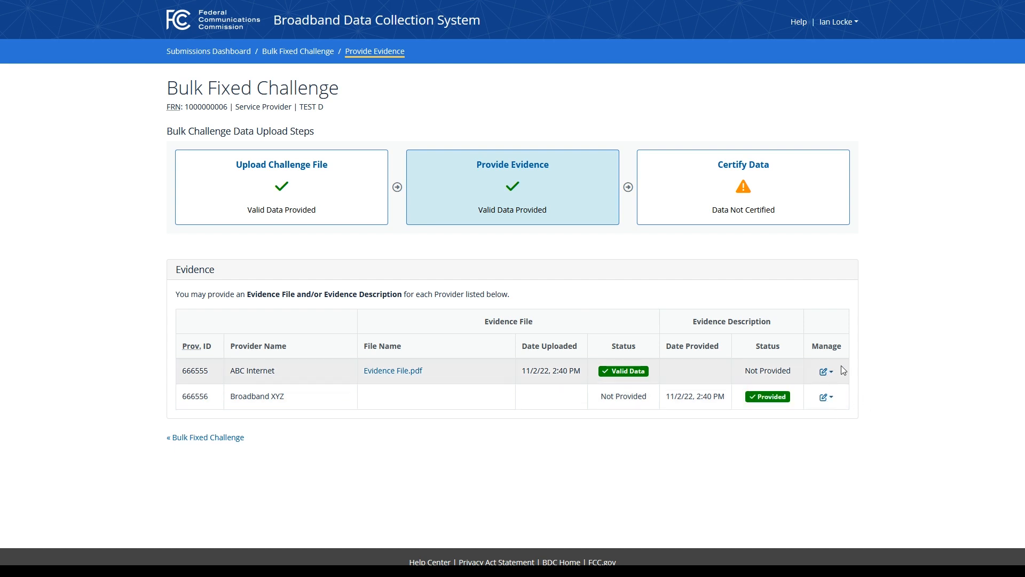
Go to the Certify Data stage, open the challenge map and expand the Minnesota cluster into individual challenge points.
left_click(756, 193)
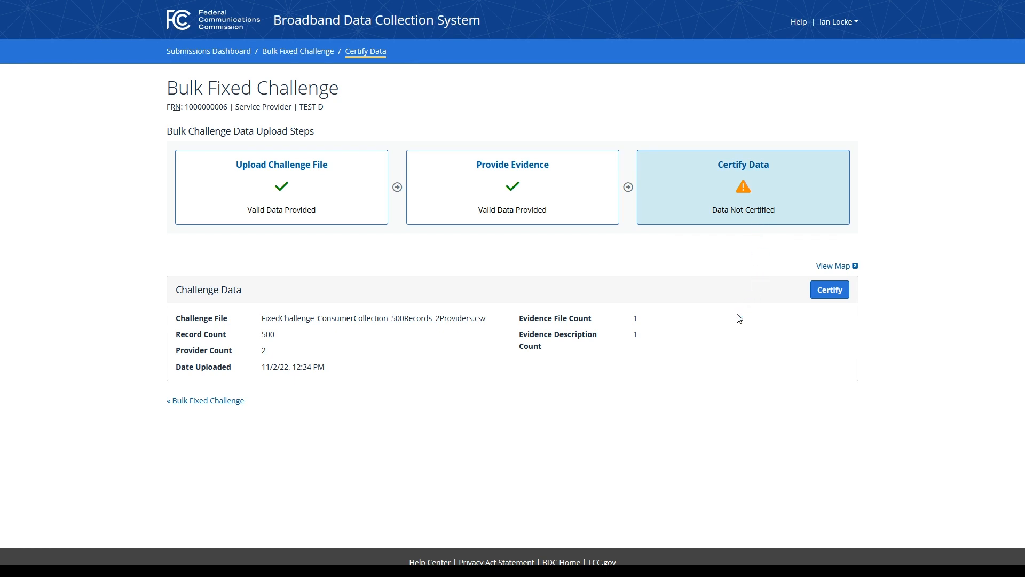
left_click(826, 269)
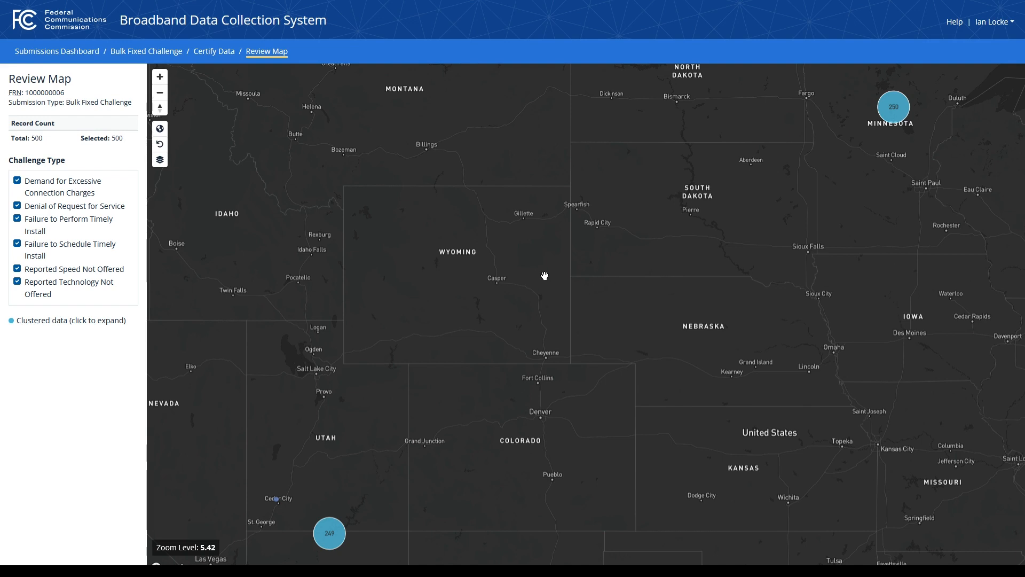
left_click(894, 109)
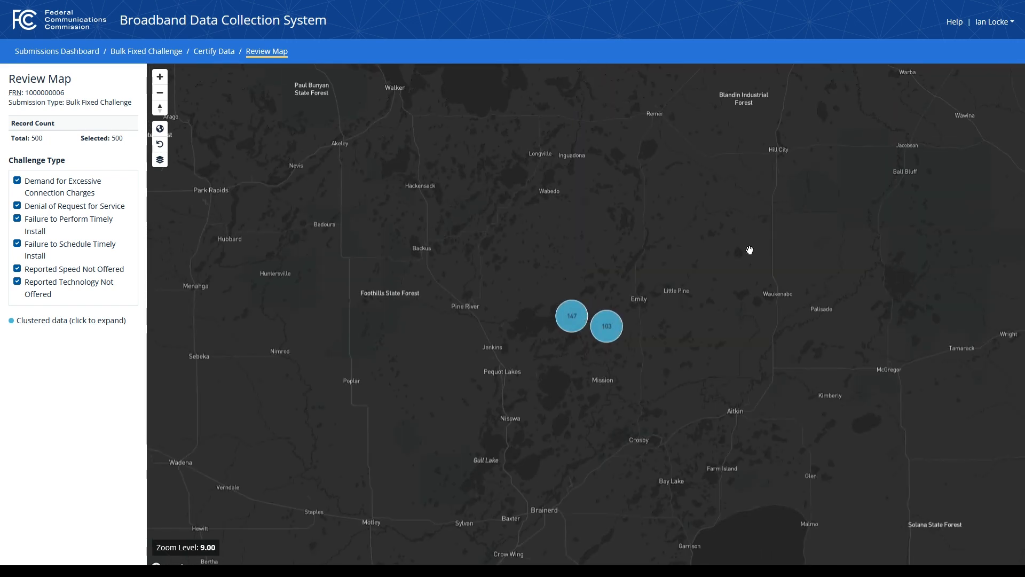
left_click(572, 316)
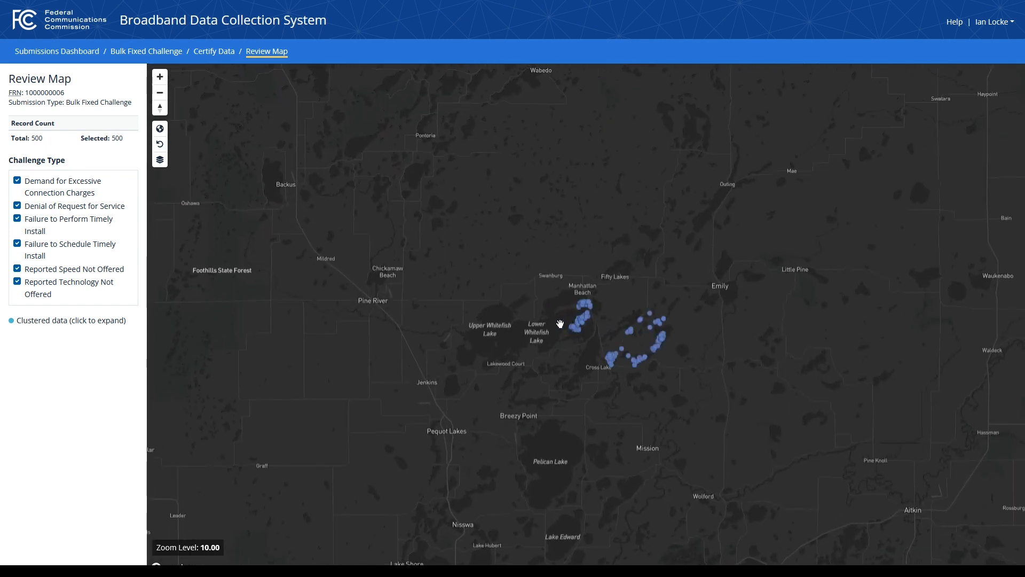
scroll(584, 301, "up", 3)
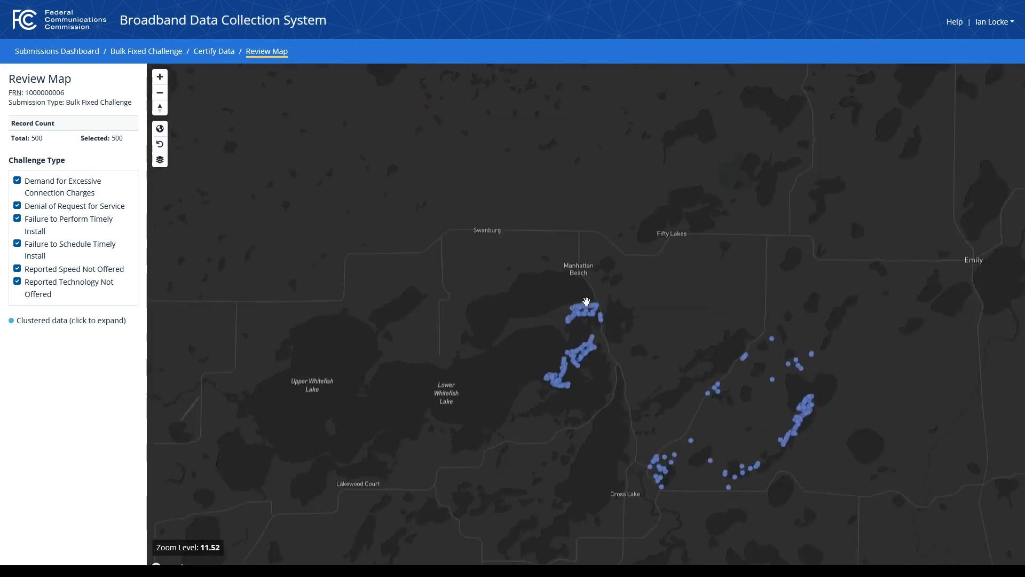
scroll(587, 304, "up", 1)
scroll(605, 415, "up", 2)
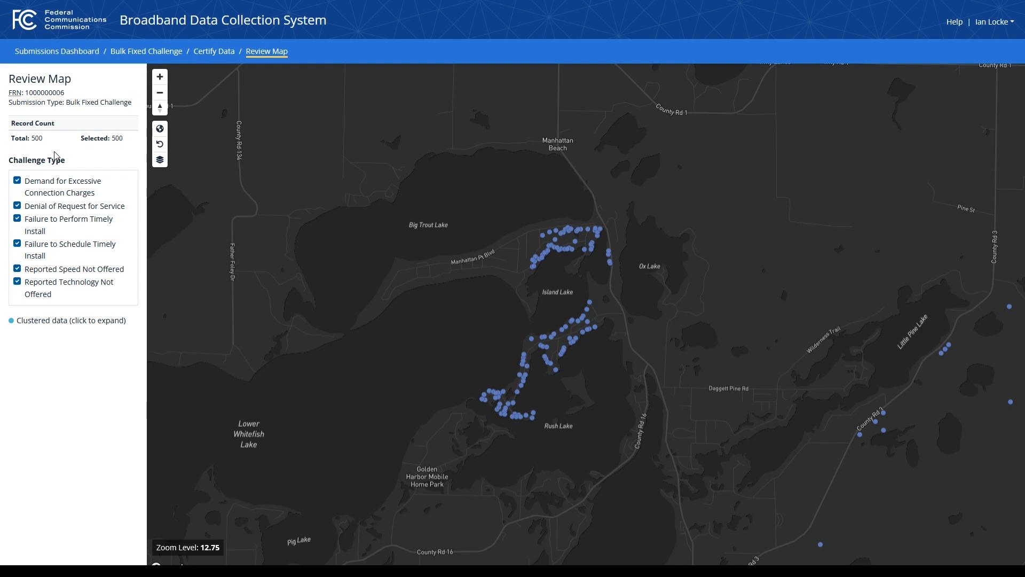
Exclude the Demand for Excessive Connection Charges challenge type from the map and examine the remaining points around Rush Lake and Goodrich Lake.
left_click(55, 184)
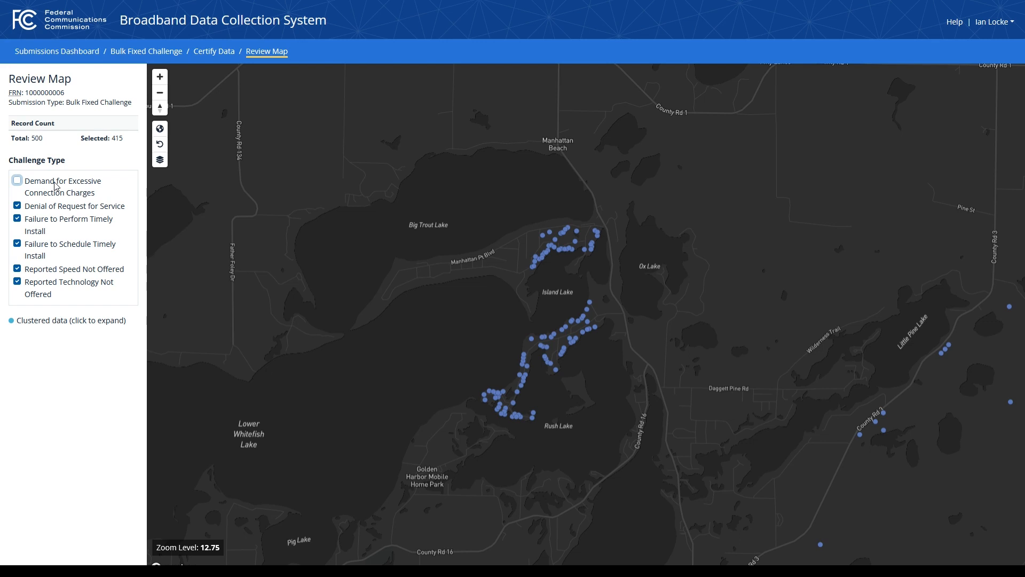
double_click(118, 138)
left_click(113, 152)
left_click(533, 268)
left_click_drag(410, 273, 347, 190)
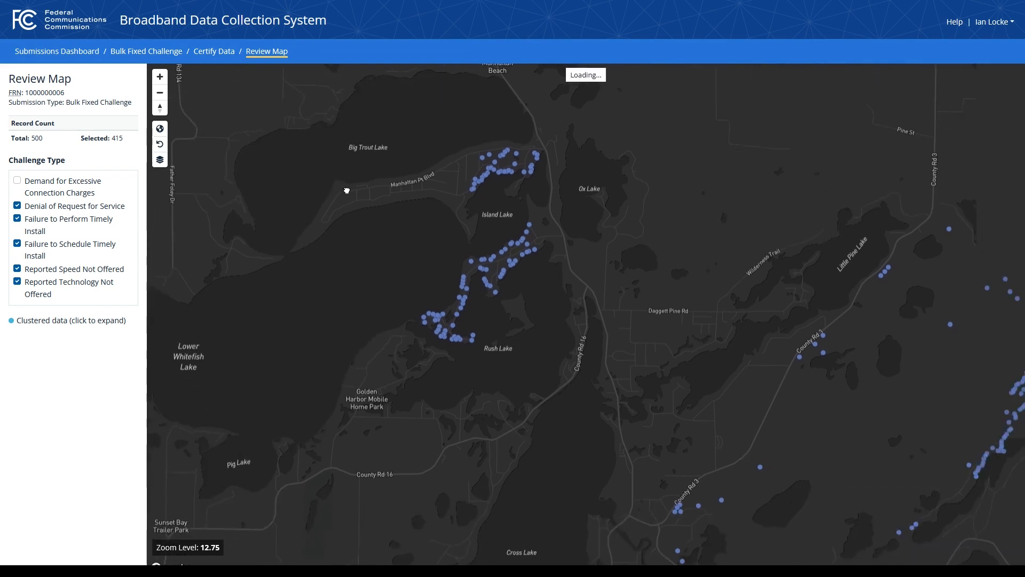
scroll(356, 320, "down", 3)
left_click_drag(559, 362, 583, 350)
scroll(406, 338, "up", 1)
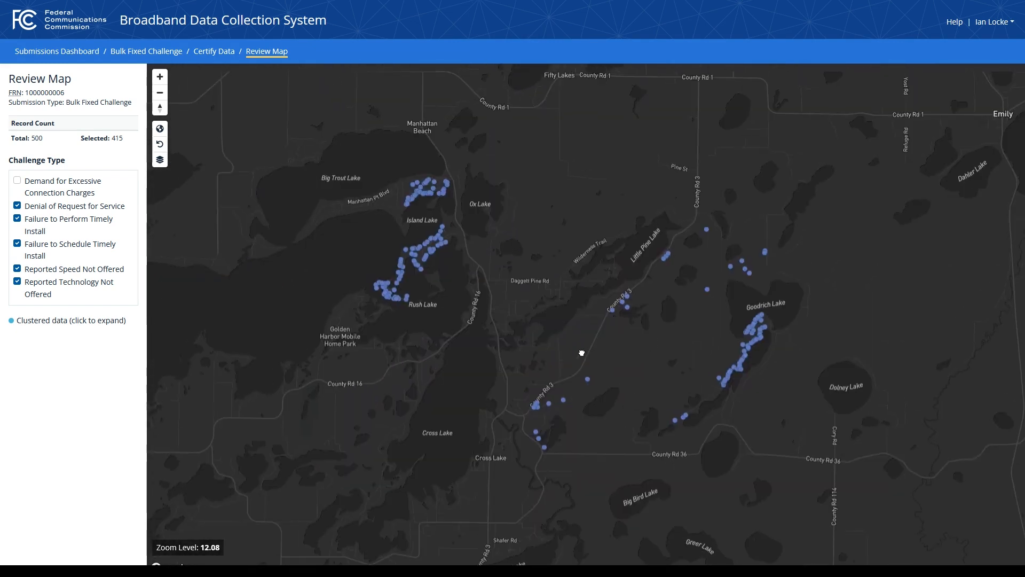
Return the map to the nationwide view and change the base map to Streets (Light), then to Satellite.
left_click(159, 129)
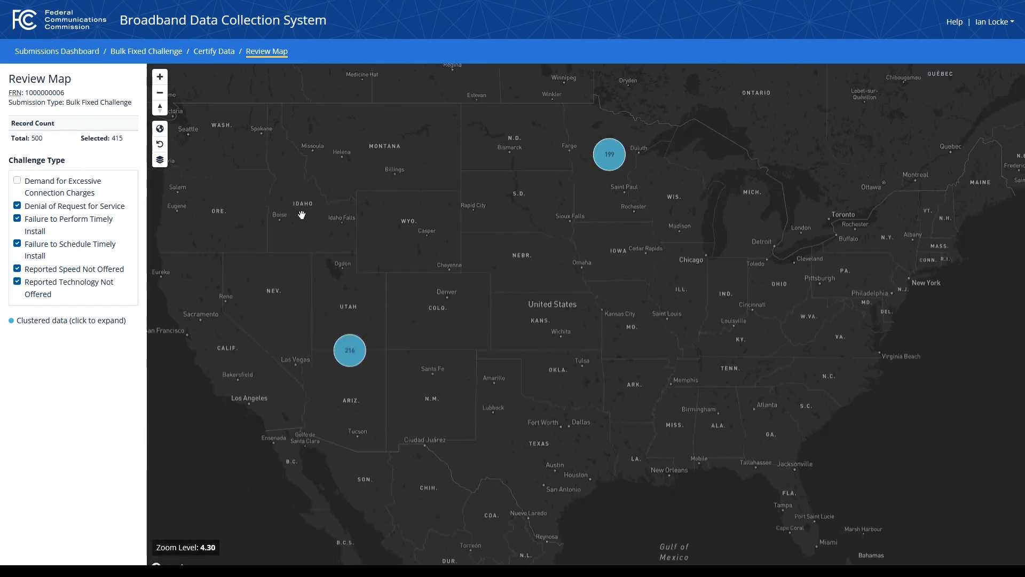
left_click(160, 160)
left_click(172, 201)
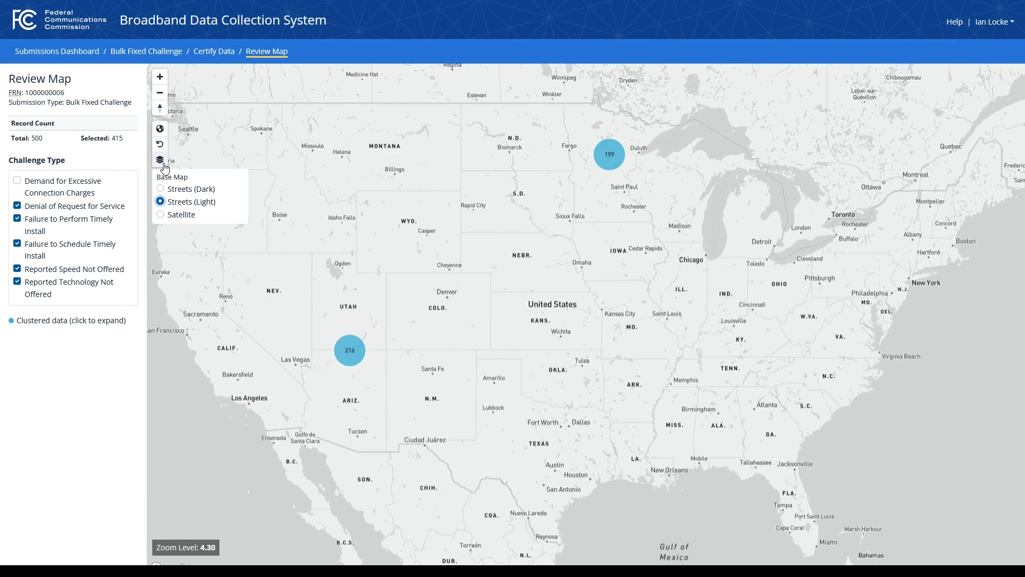
left_click(161, 162)
left_click(160, 160)
left_click(172, 216)
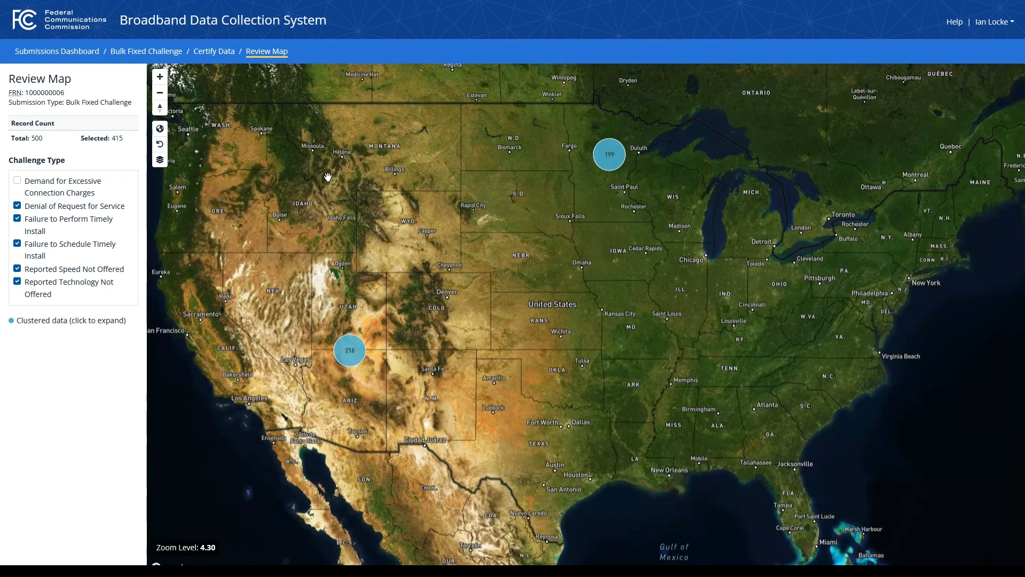
Return to the Certify Data stage and certify the challenge data, auto-populating the official's details from the Entity Information Page and accepting the electronic signature statement.
left_click(215, 52)
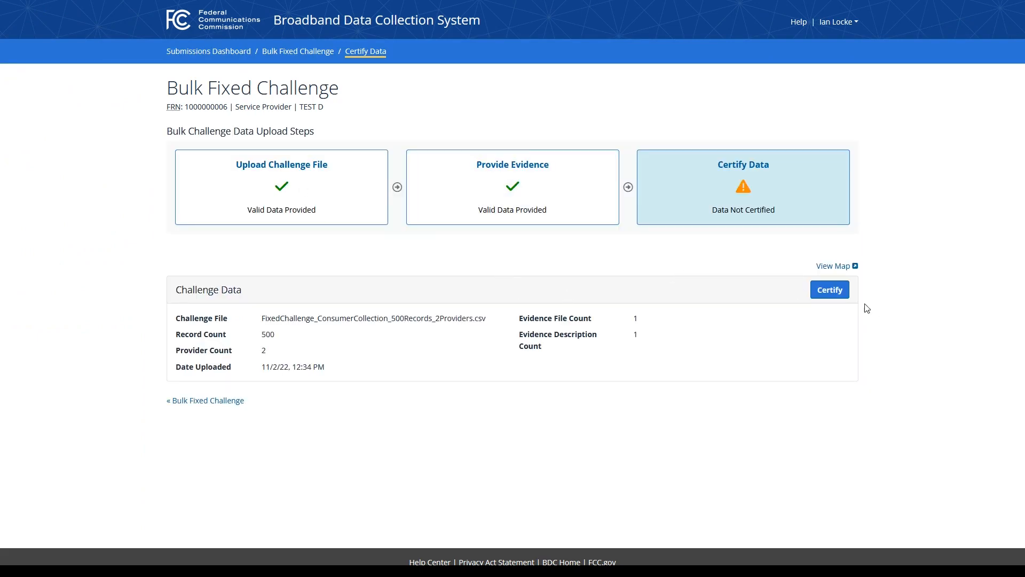
left_click(838, 293)
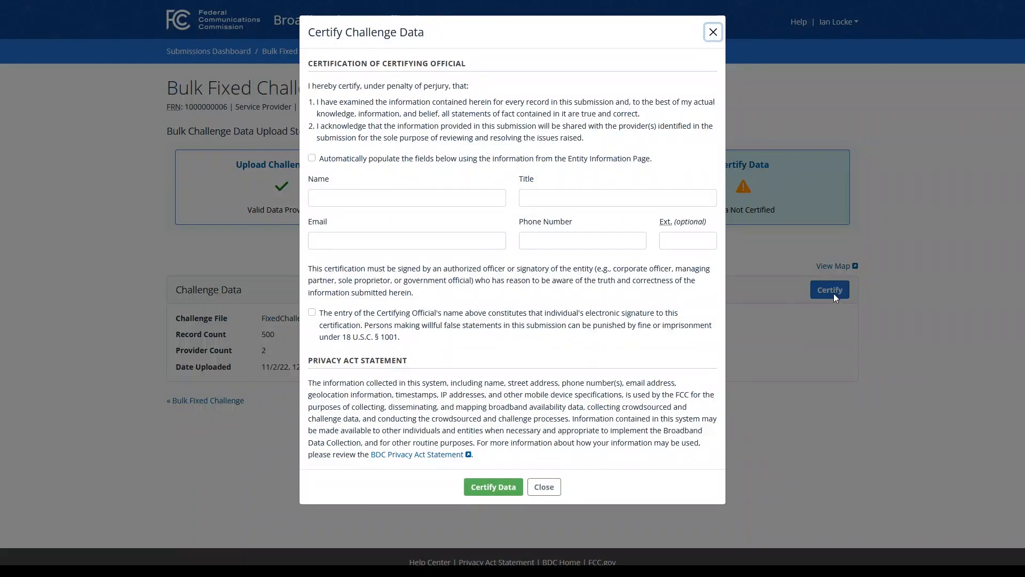
left_click(394, 160)
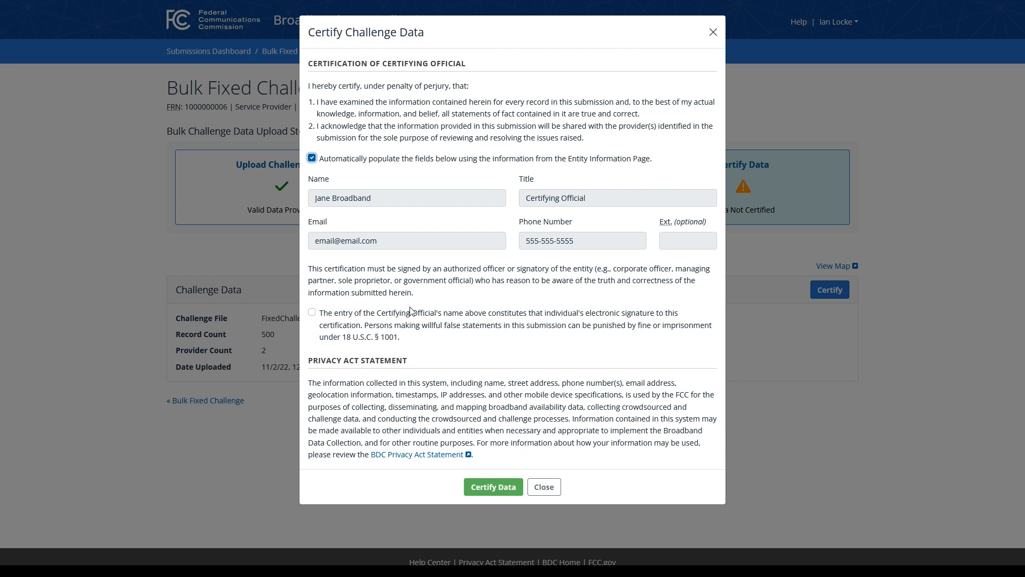
left_click(382, 319)
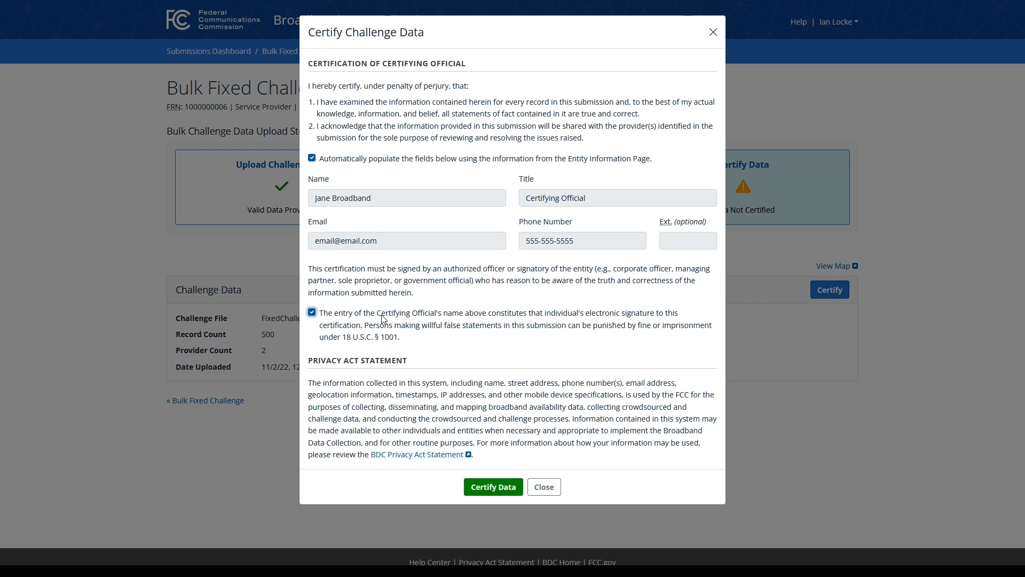
left_click(494, 487)
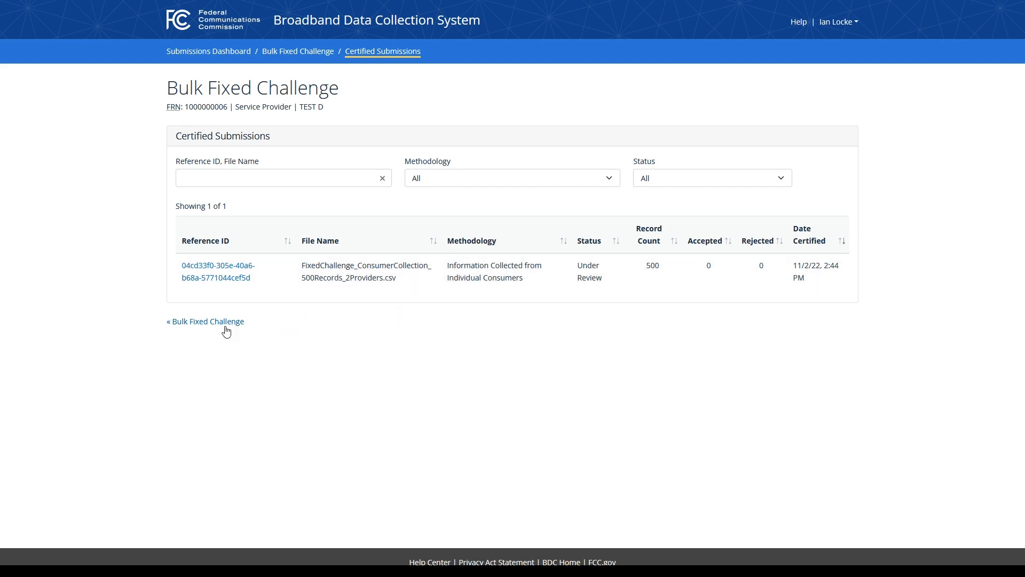
Return to the Bulk Fixed Challenge page, refresh it and review the challenge data from approved files.
left_click(226, 324)
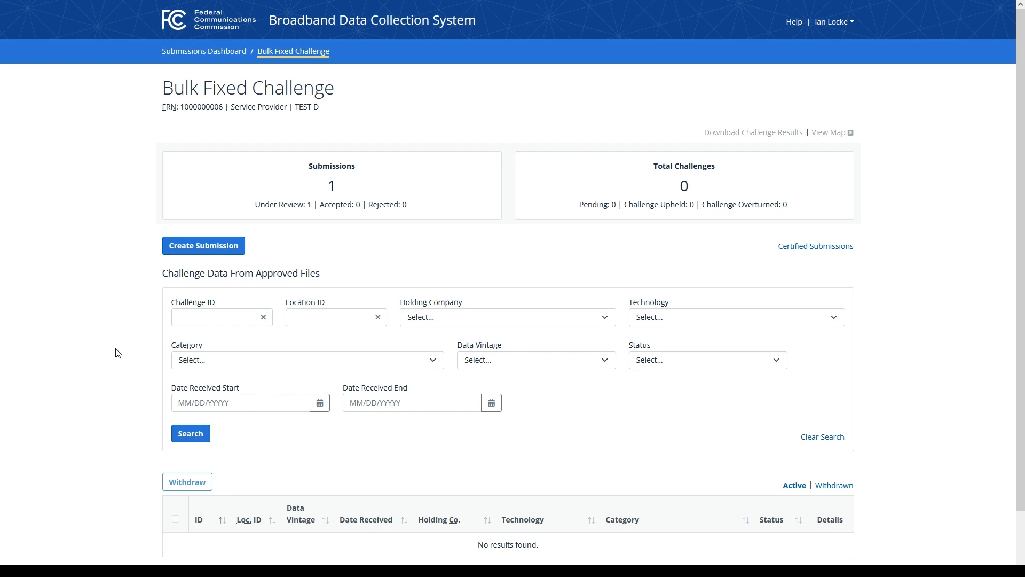
key("F5")
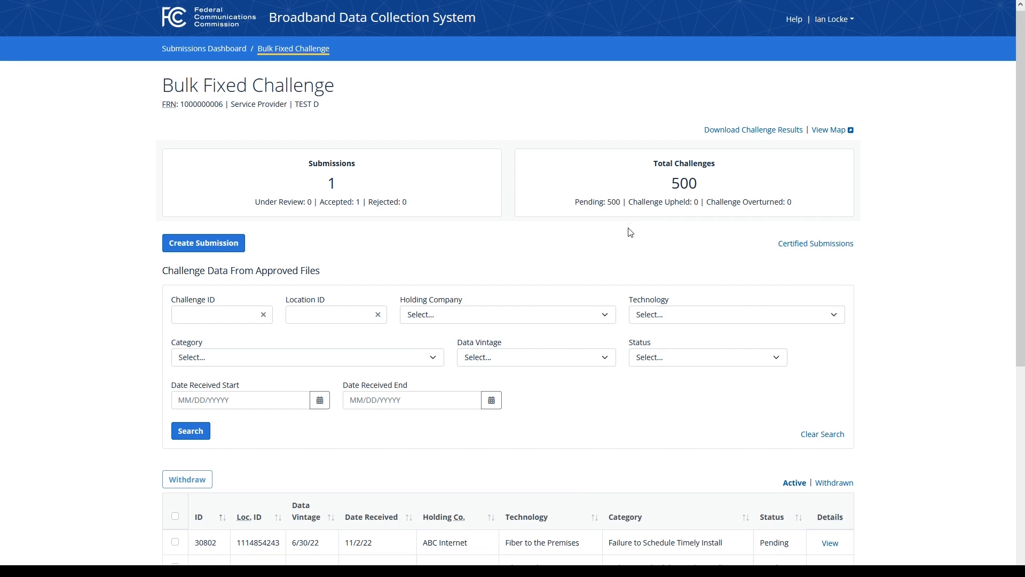
scroll(631, 231, "down", 4)
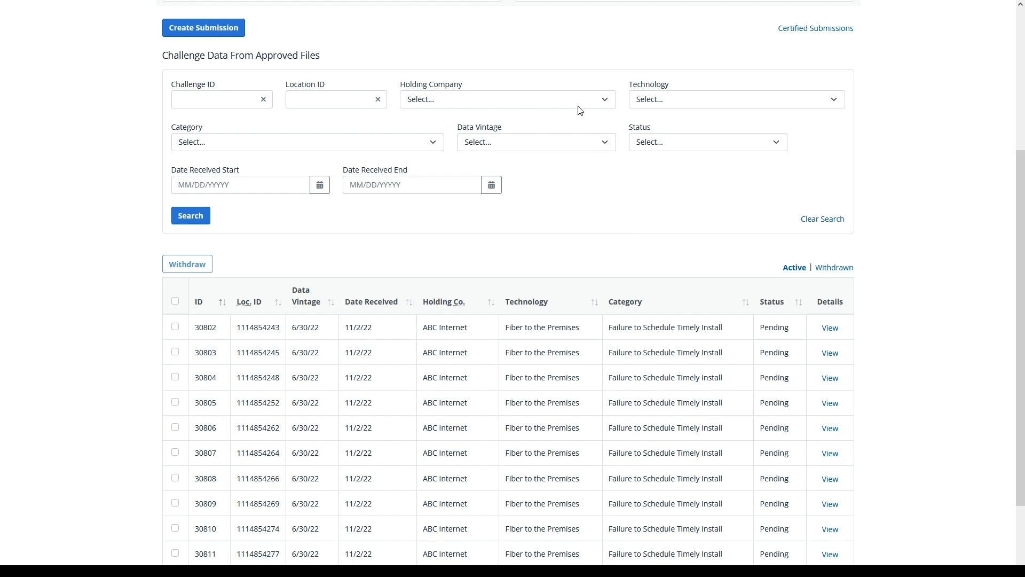
Search the approved challenges for challenge ID 30802, review its details and close them.
left_click(227, 100)
type("30802")
left_click(203, 216)
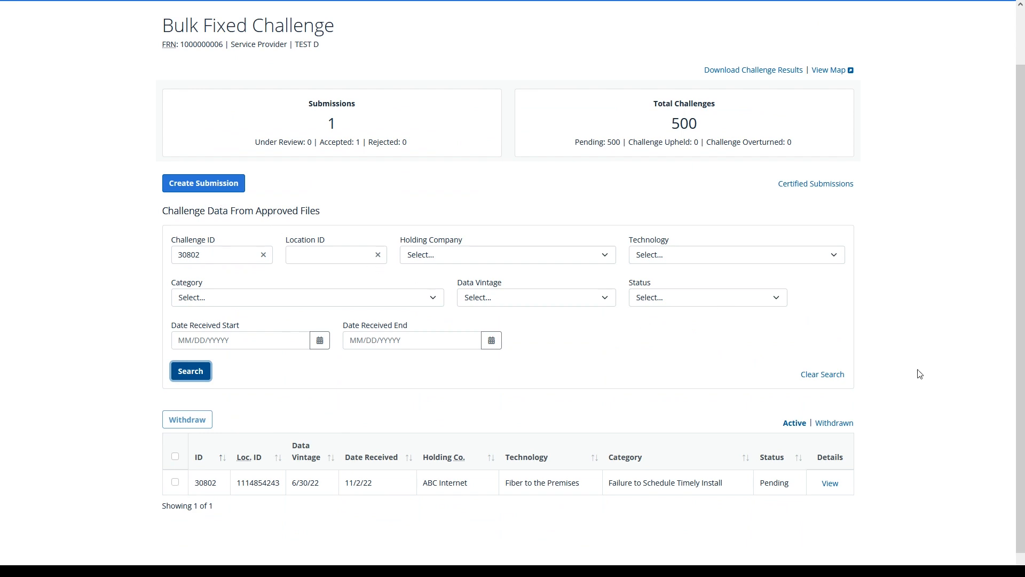
left_click(830, 483)
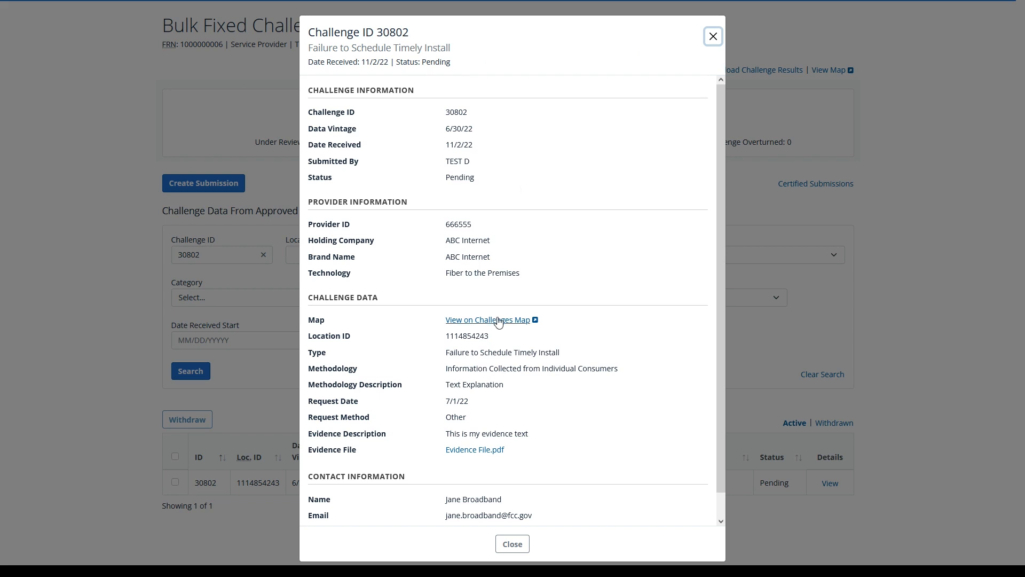
left_click(713, 37)
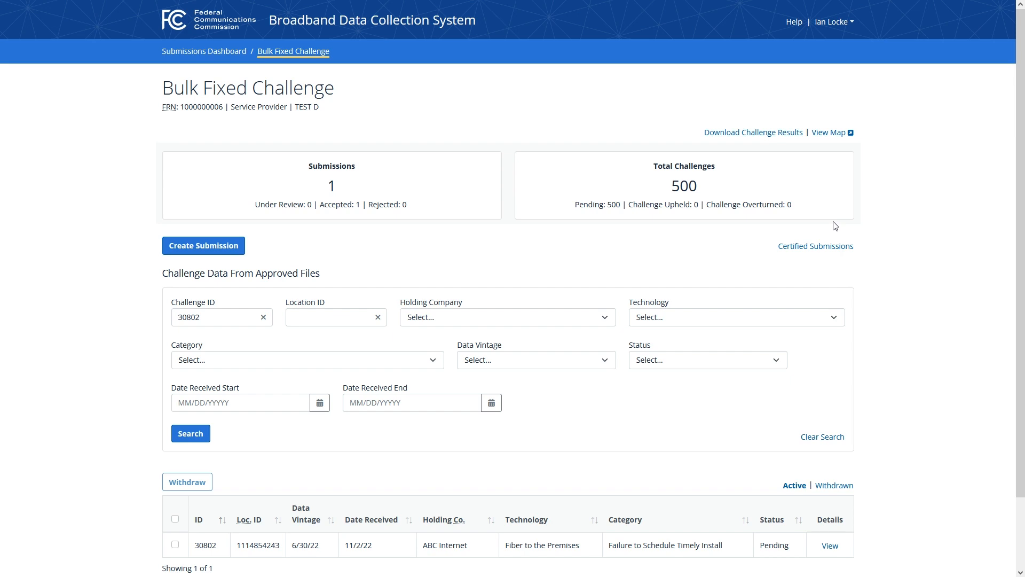
Open the map of all approved challenges and expand the cluster near the Utah–Arizona border into individual points around Page.
left_click(822, 136)
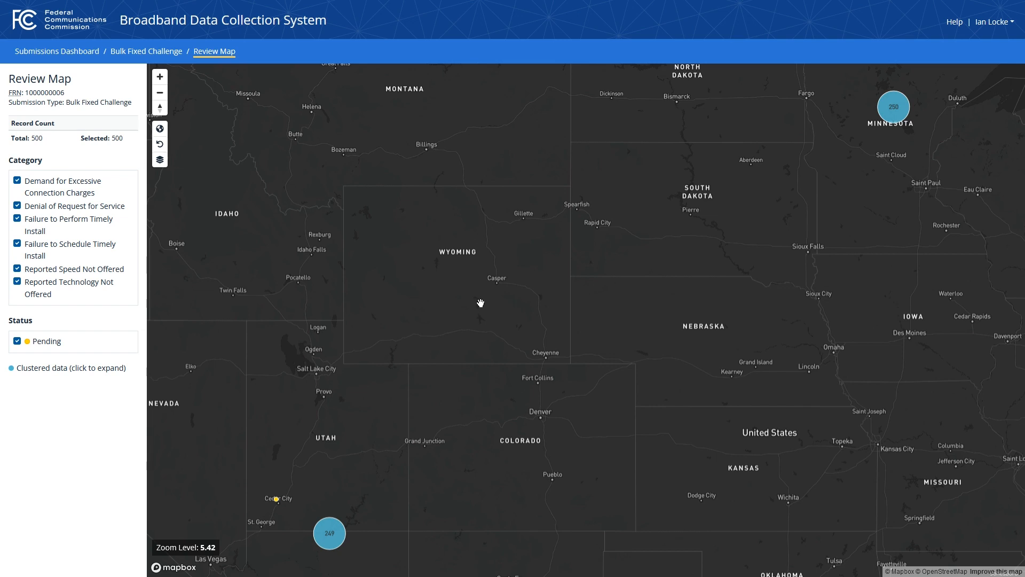
left_click(340, 534)
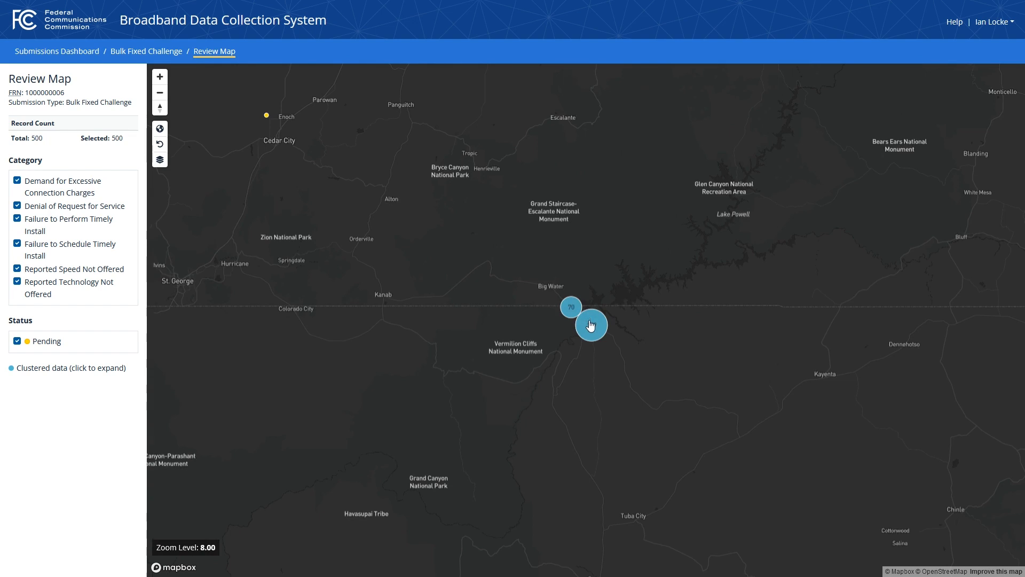
left_click(591, 325)
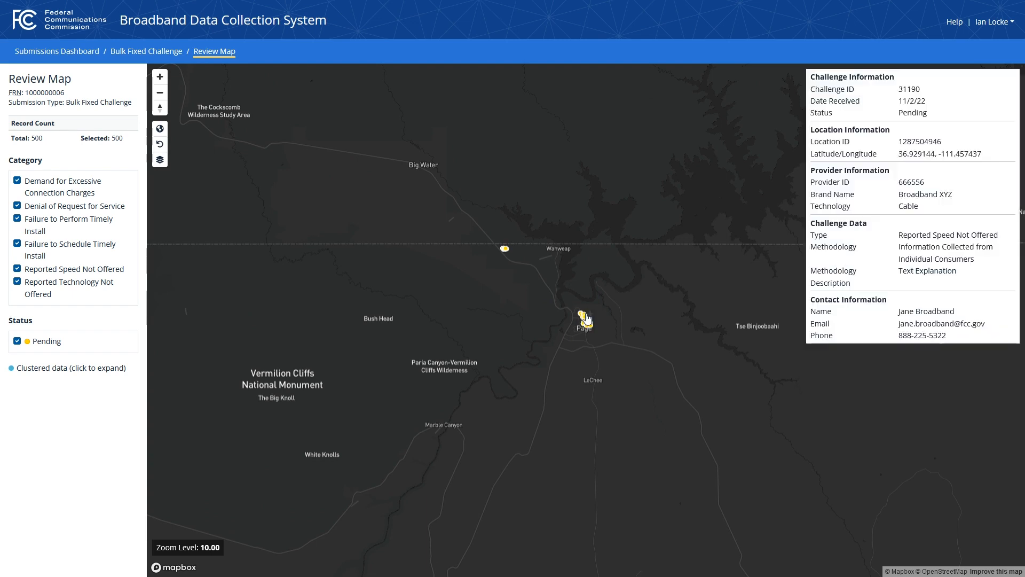
scroll(594, 323, "up", 3)
scroll(595, 323, "up", 15)
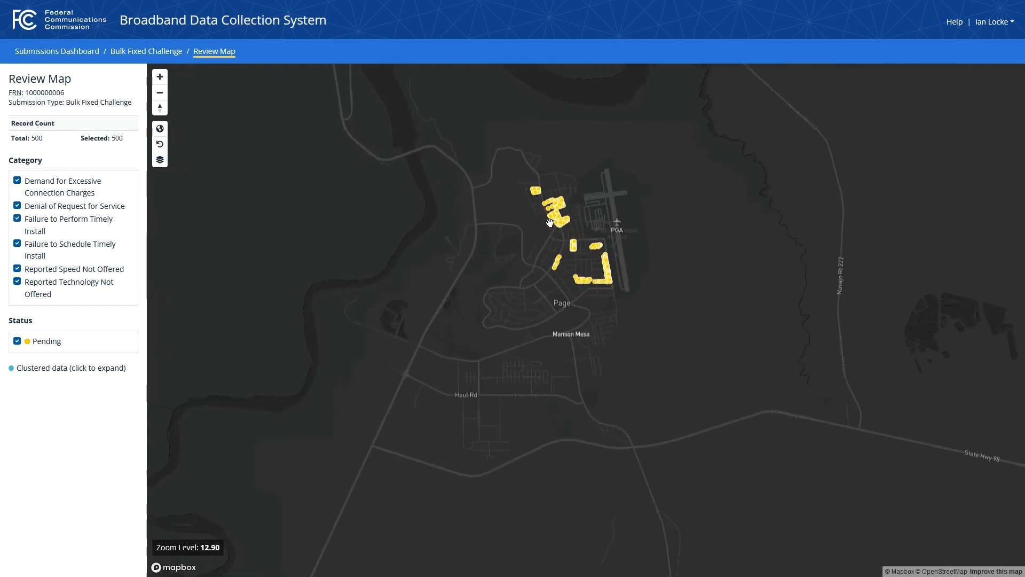
scroll(552, 219, "up", 1)
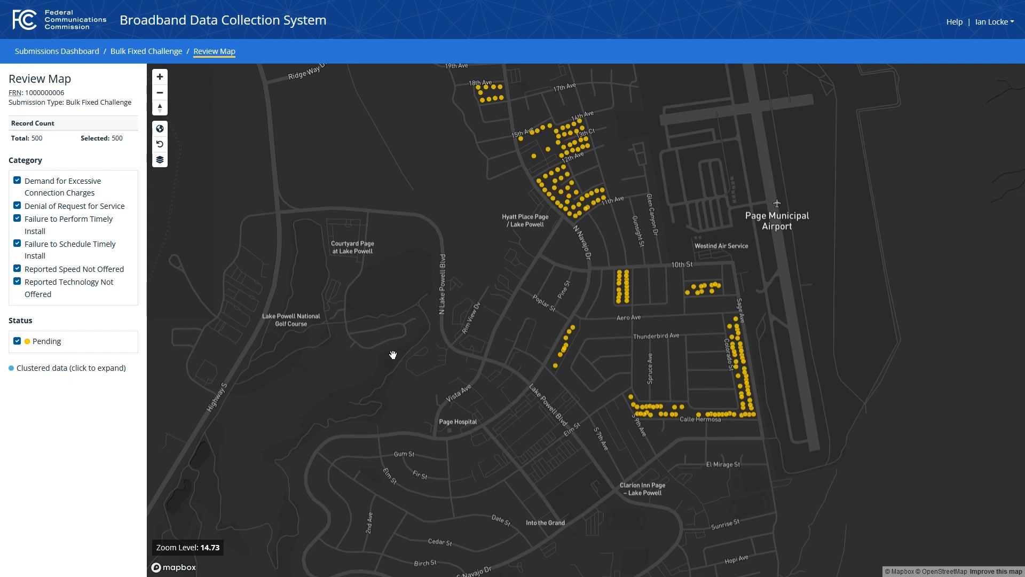
Refresh the challenges map and examine the Challenge Upheld point near Castle Rock St in Page.
key("F5")
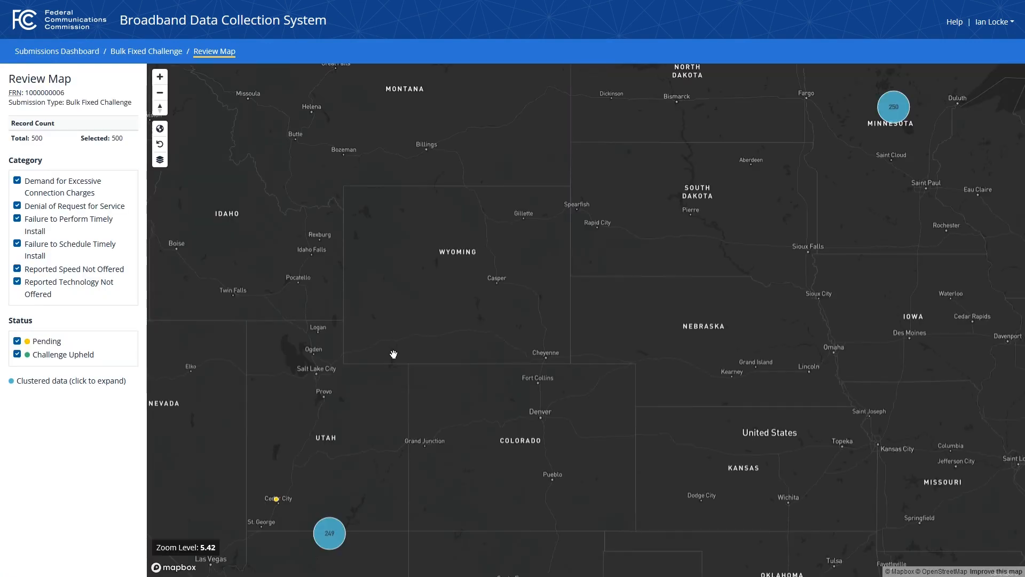
left_click(330, 535)
left_click(589, 327)
left_click(589, 328)
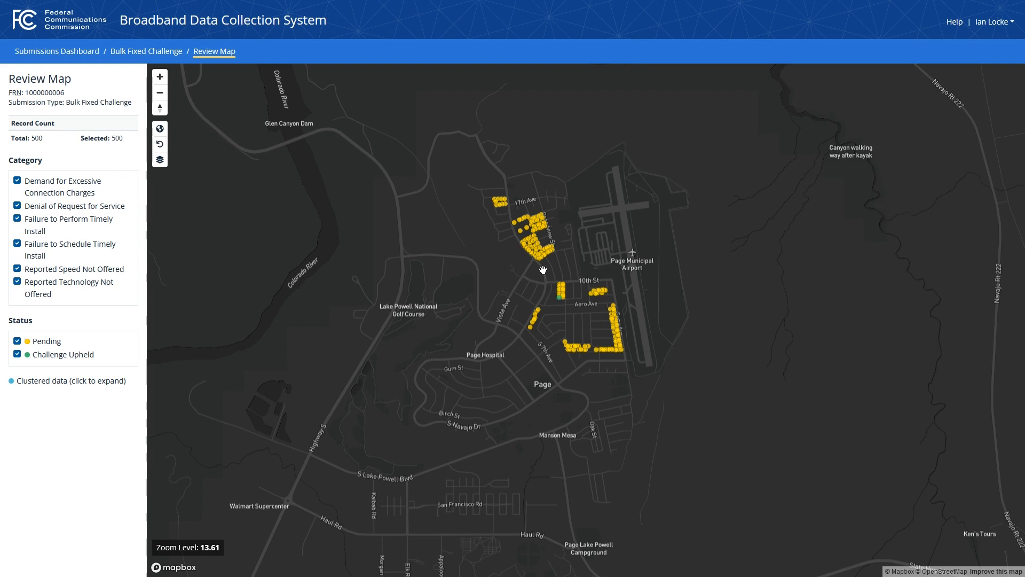
scroll(534, 243, "up", 5)
scroll(531, 243, "down", 1)
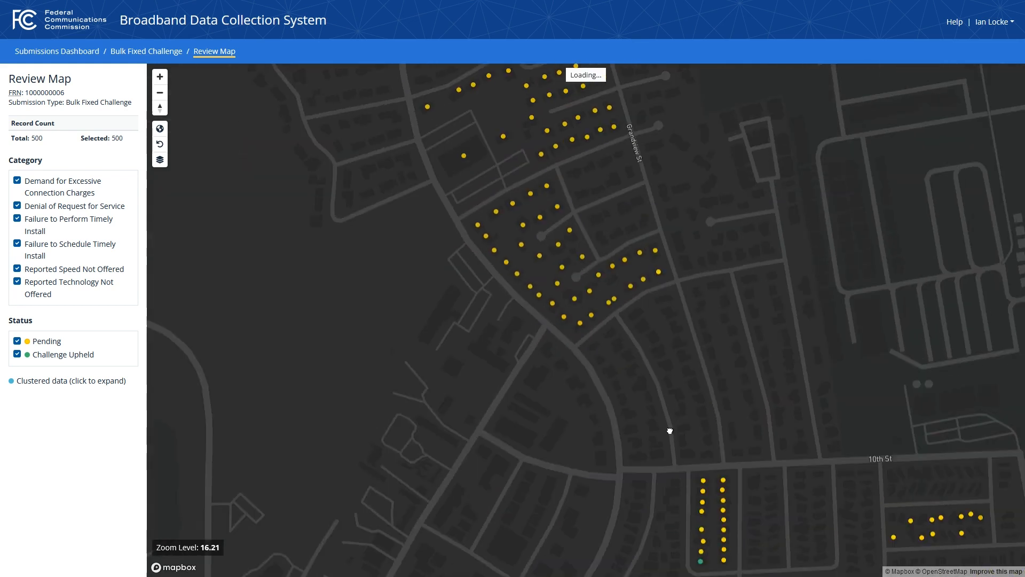
left_click_drag(678, 482, 548, 193)
mouse_move(565, 262)
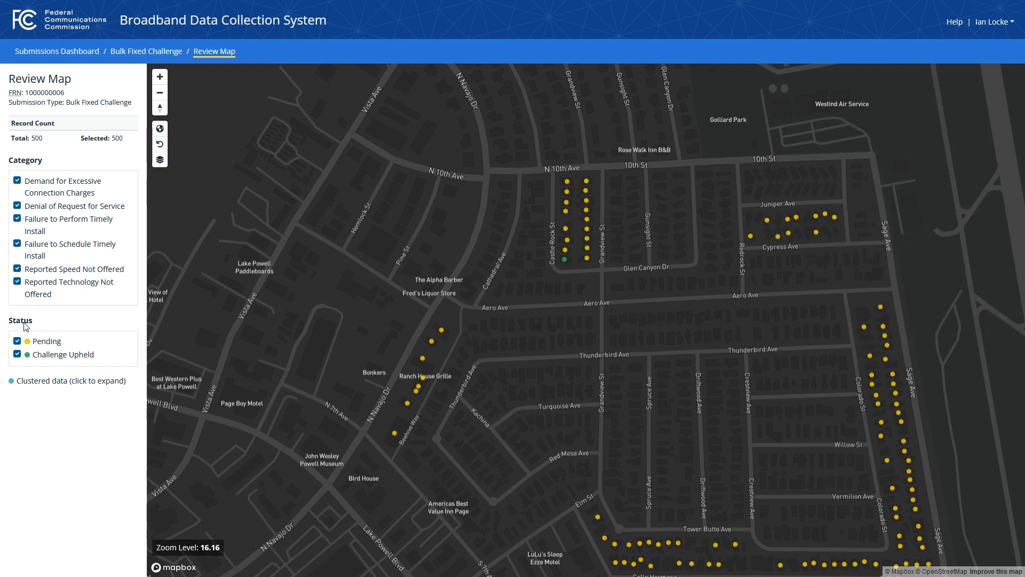
Filter the map to show only Challenge Upheld points, then include the Pending challenges again.
left_click(17, 341)
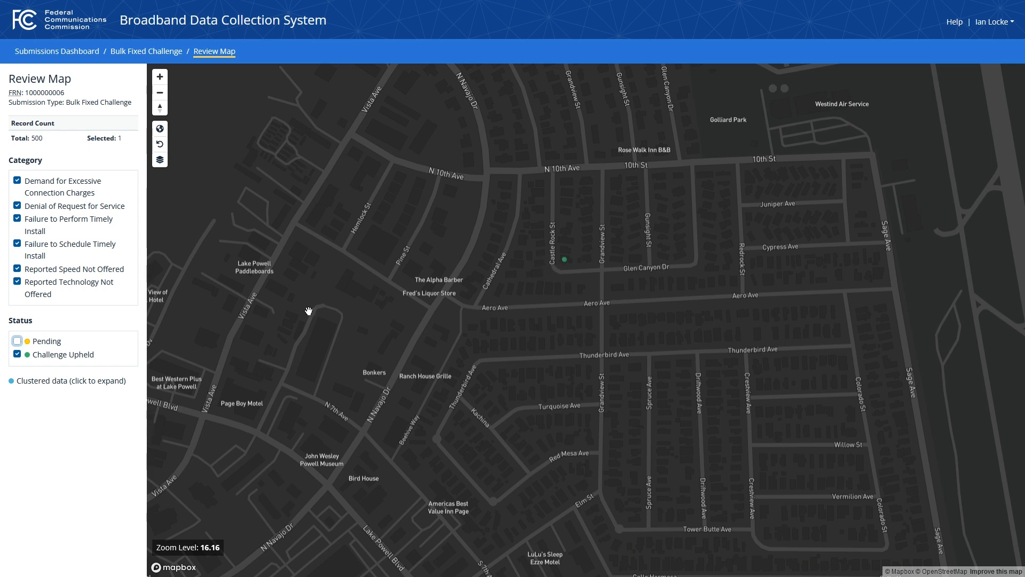
left_click(18, 342)
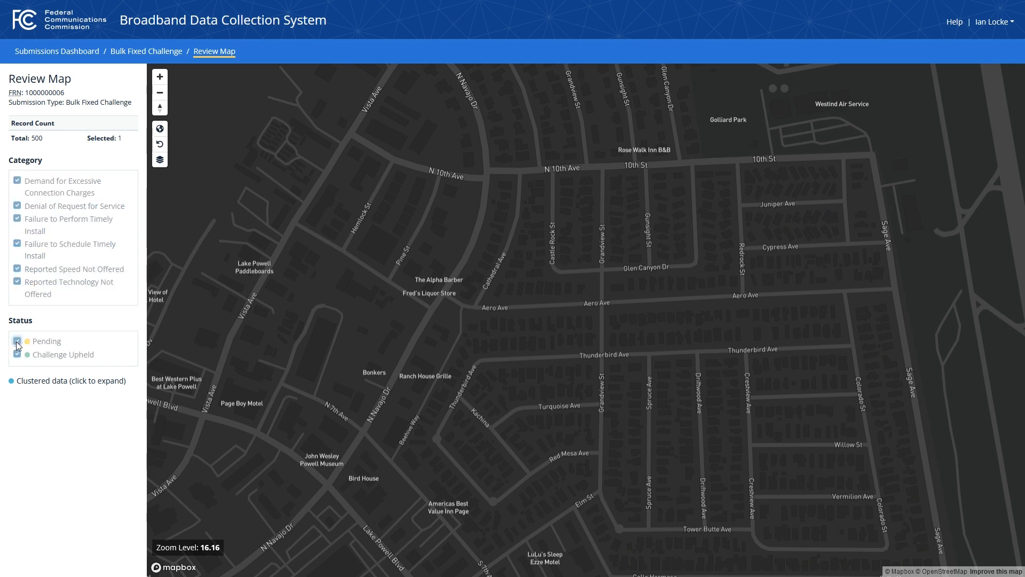
Return to the Bulk Fixed Challenge page and withdraw challenges 30802, 30803 and 30804.
left_click(139, 54)
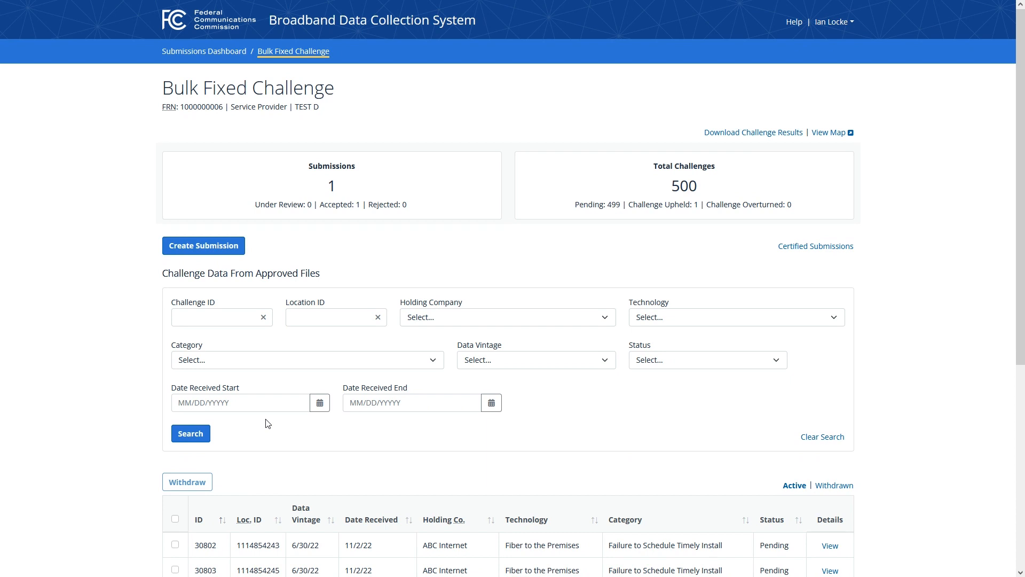
scroll(268, 424, "down", 2)
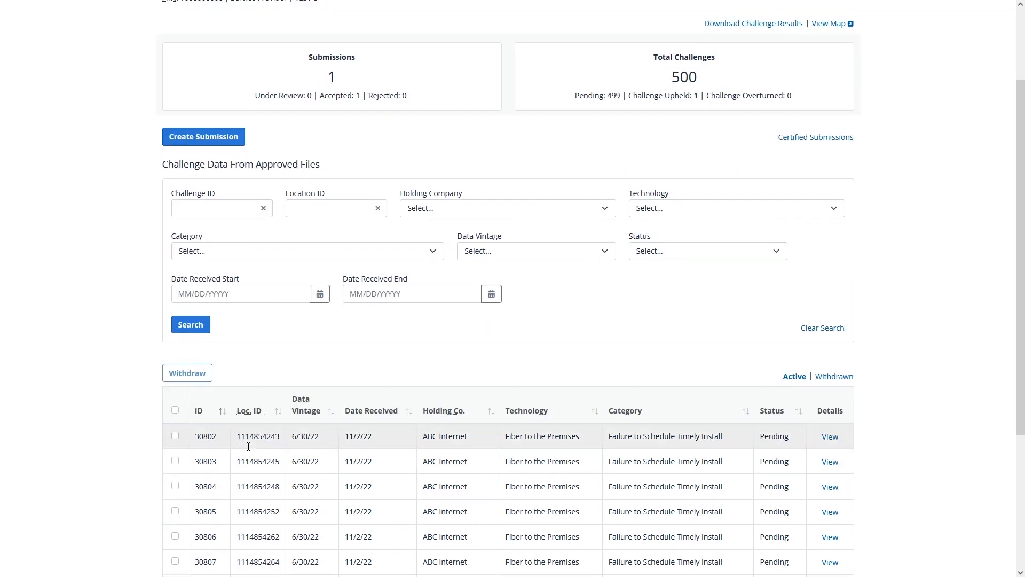
left_click(175, 485)
left_click(175, 461)
left_click(175, 436)
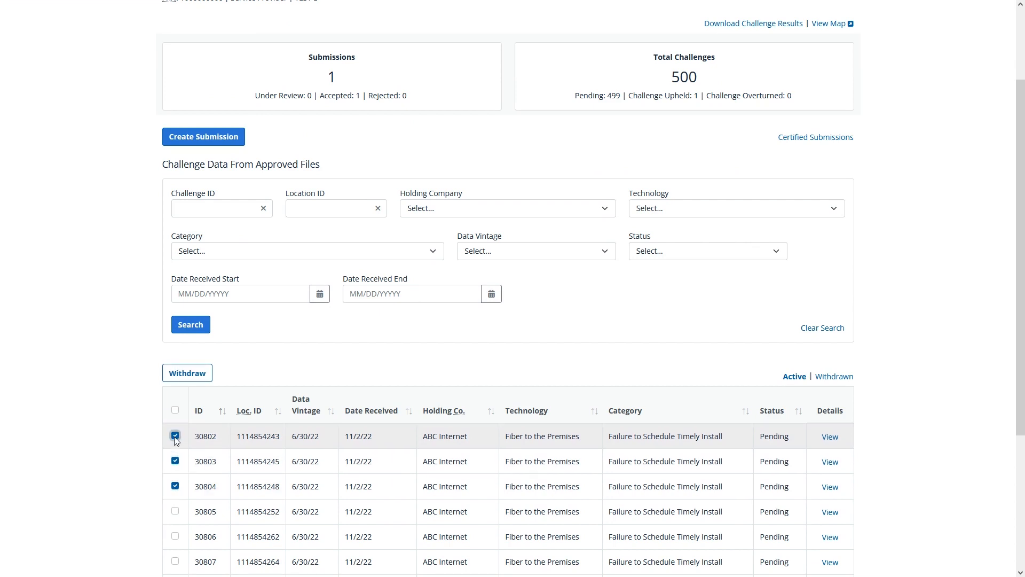
left_click(189, 374)
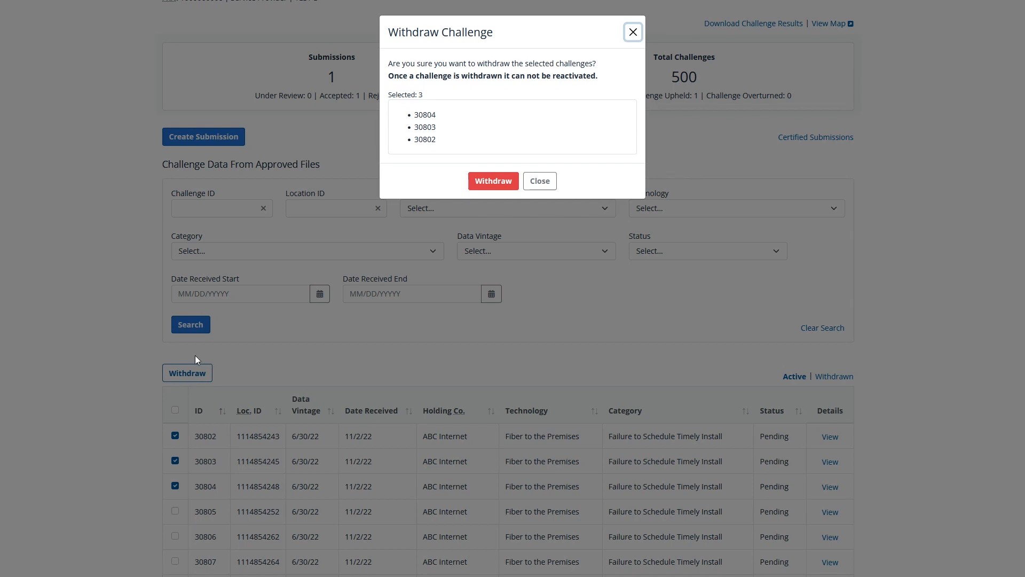
left_click(493, 183)
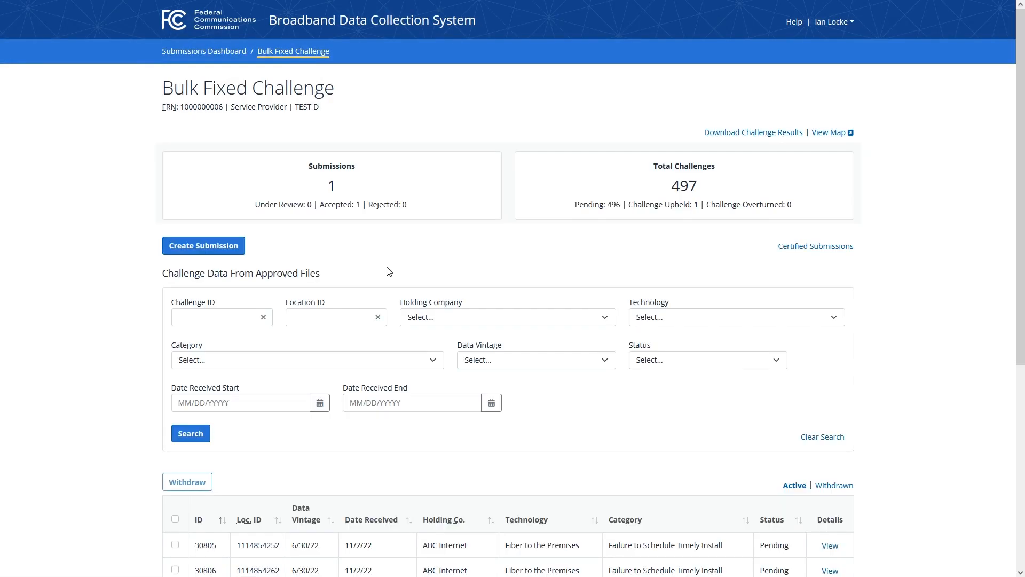
Review the challenge totals and the active challenges, and switch the list to the withdrawn challenges.
scroll(389, 272, "down", 1)
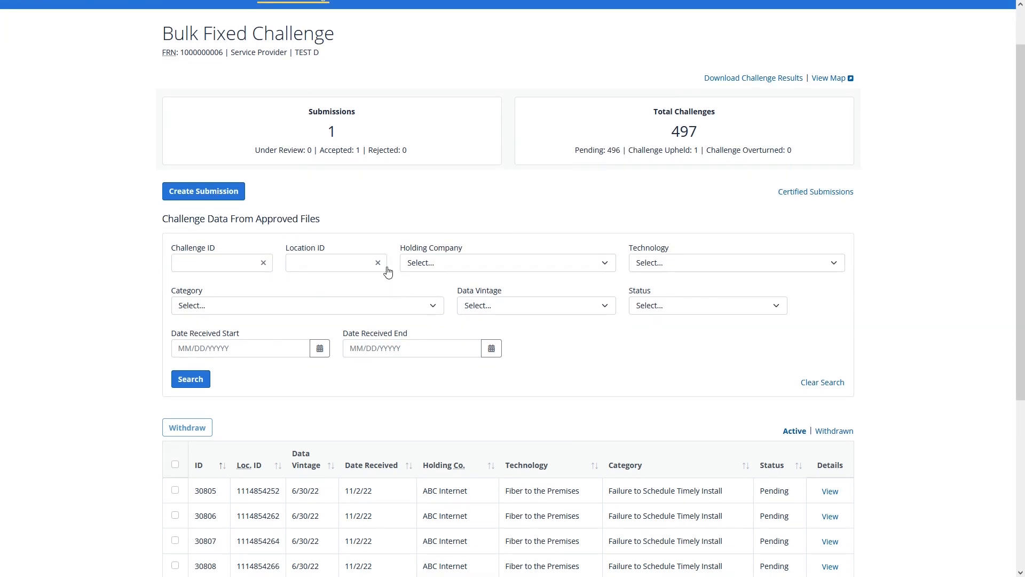
scroll(388, 271, "up", 1)
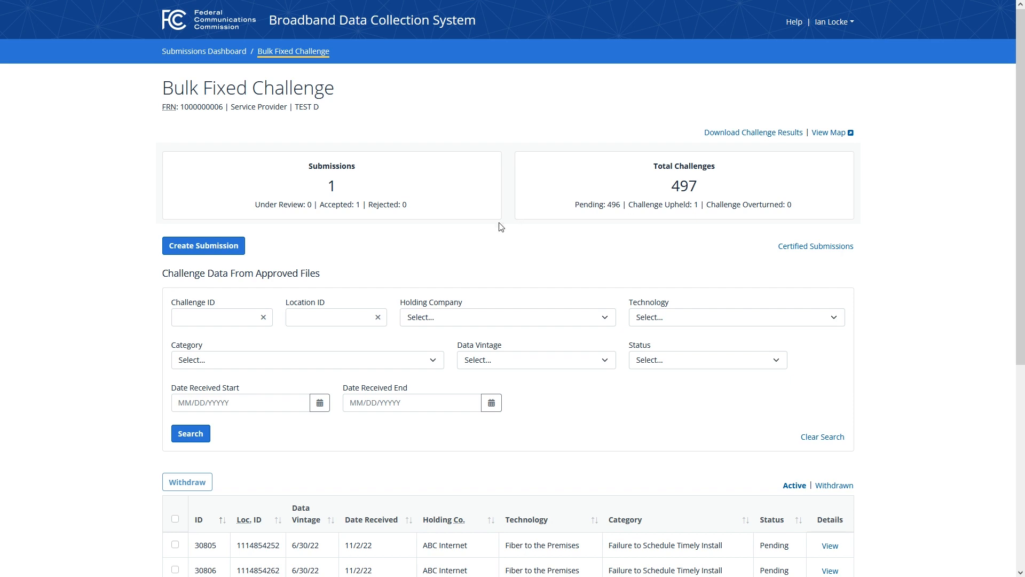
scroll(474, 235, "down", 4)
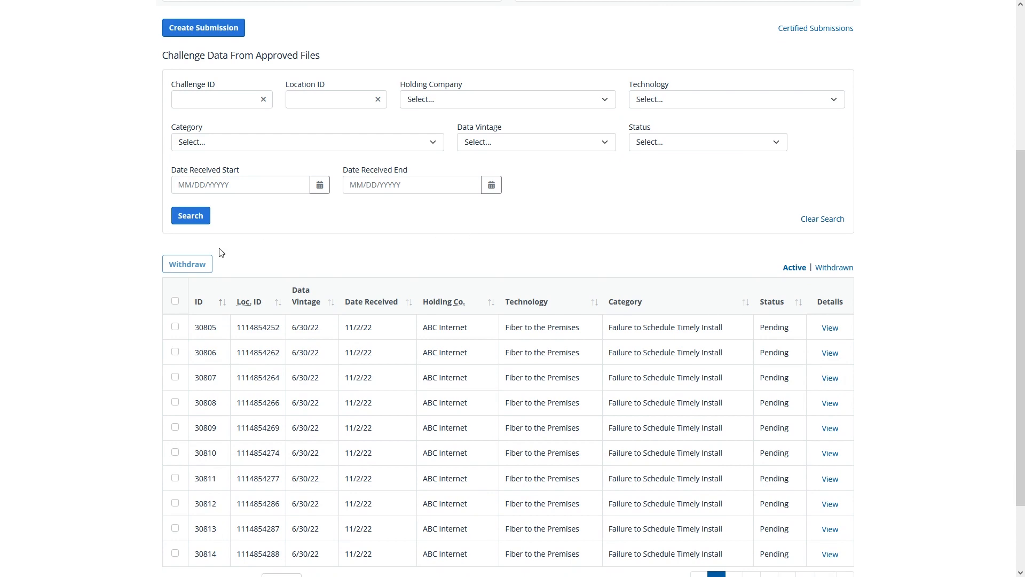
left_click(841, 268)
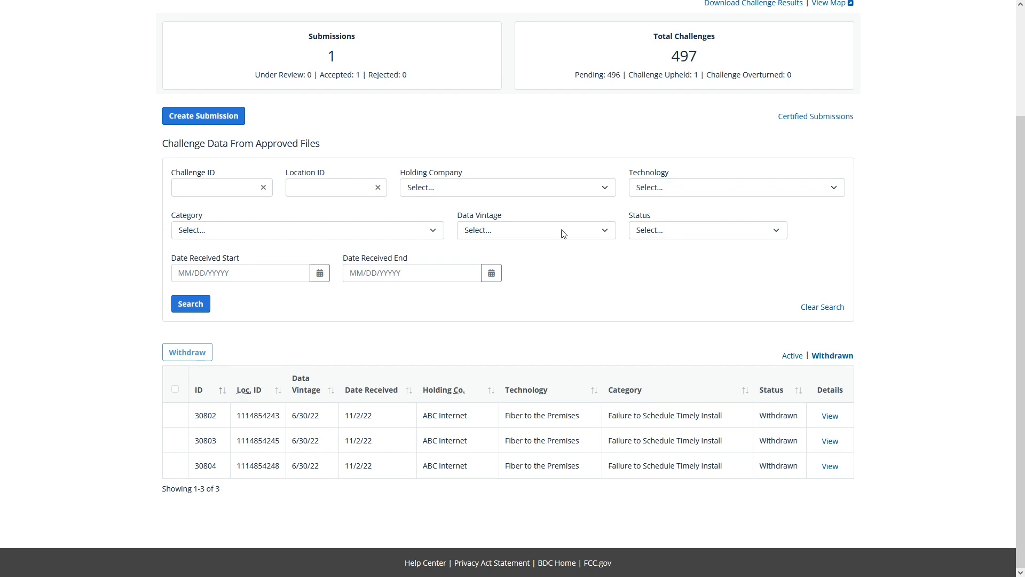
Open the accepted submission from Certified Submissions and review its challenge file, evidence and certification details, closing the certification details.
left_click(821, 119)
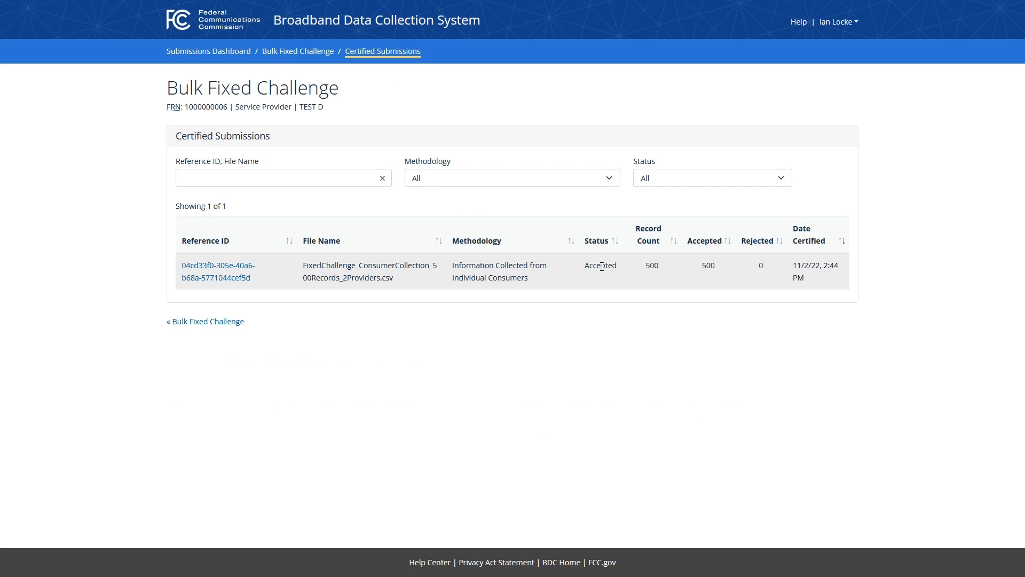
left_click(211, 277)
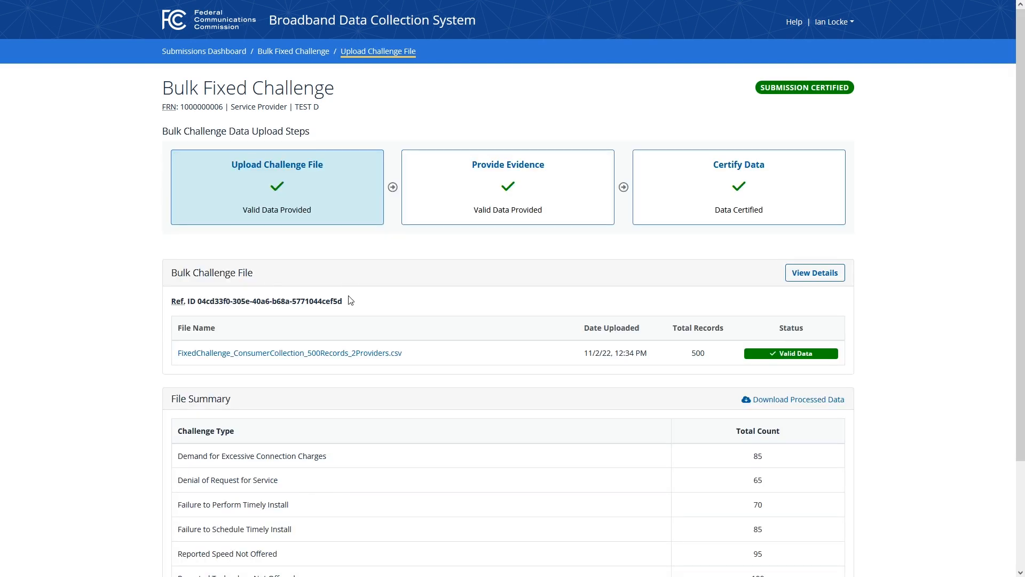
left_click(524, 200)
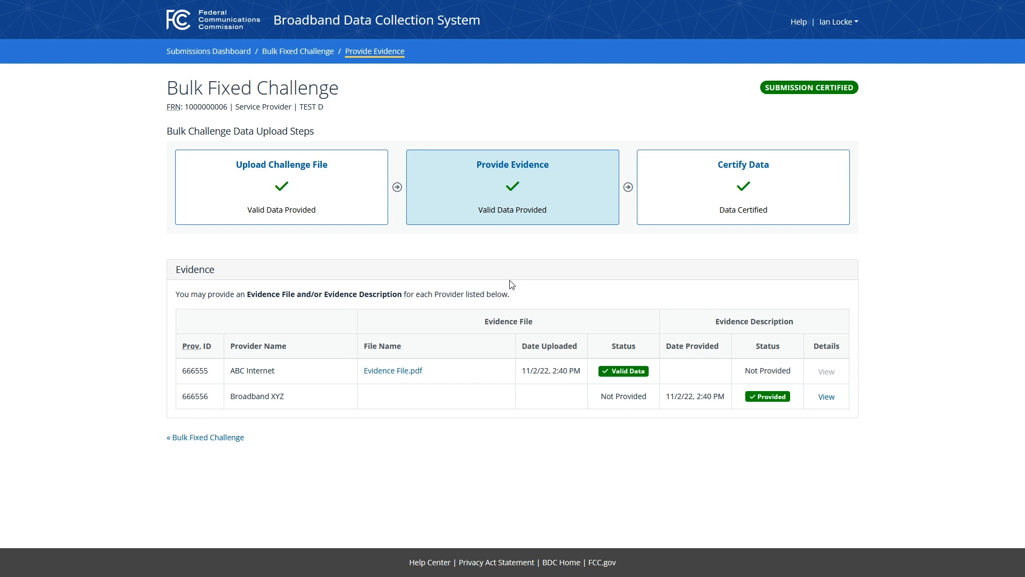
left_click(806, 197)
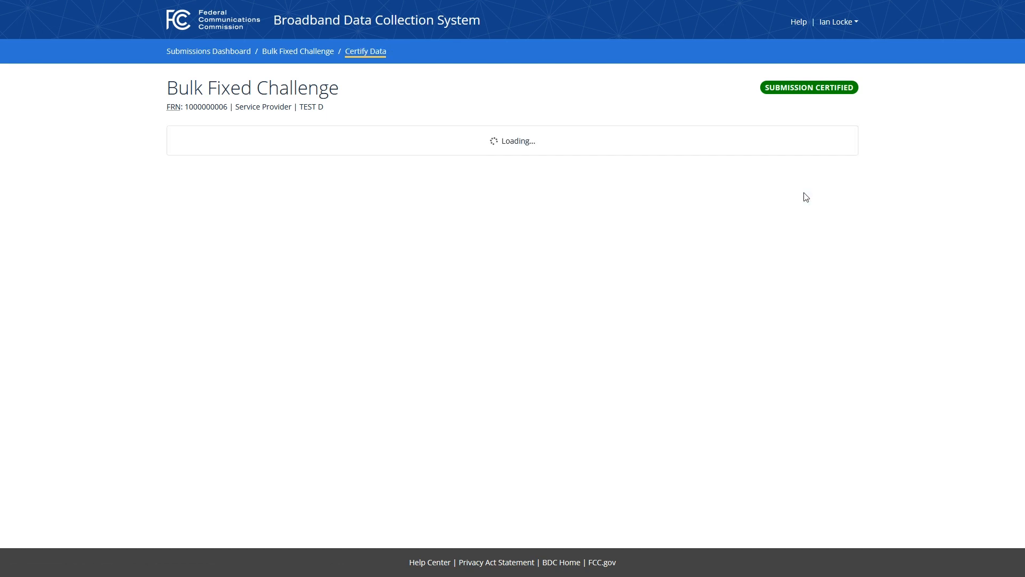
left_click(811, 299)
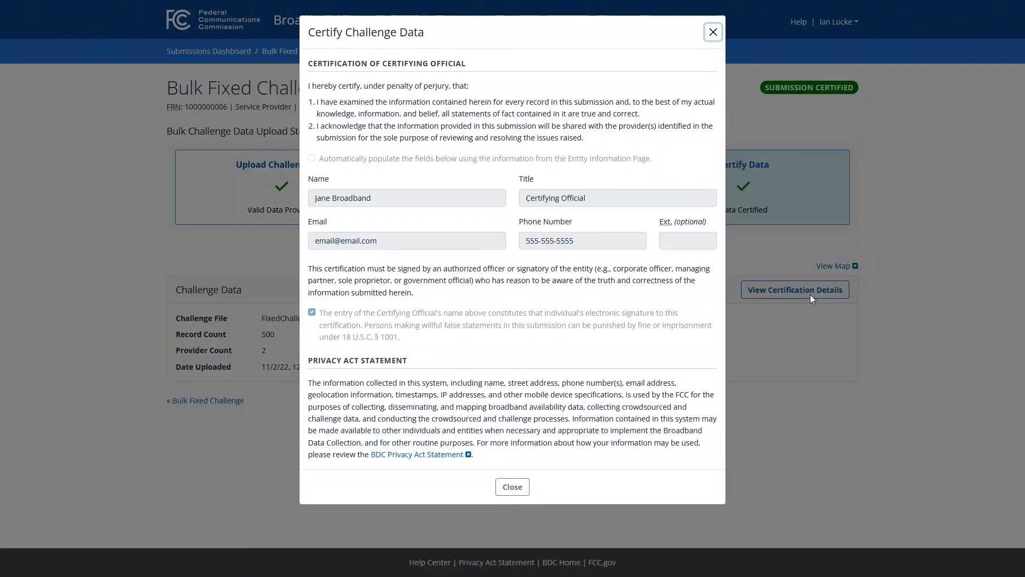
left_click(713, 32)
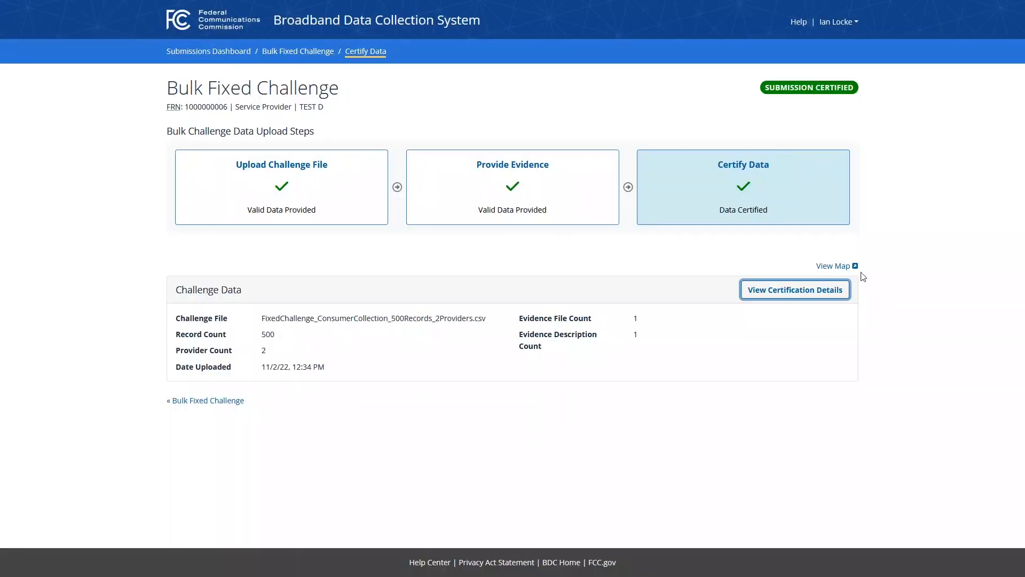